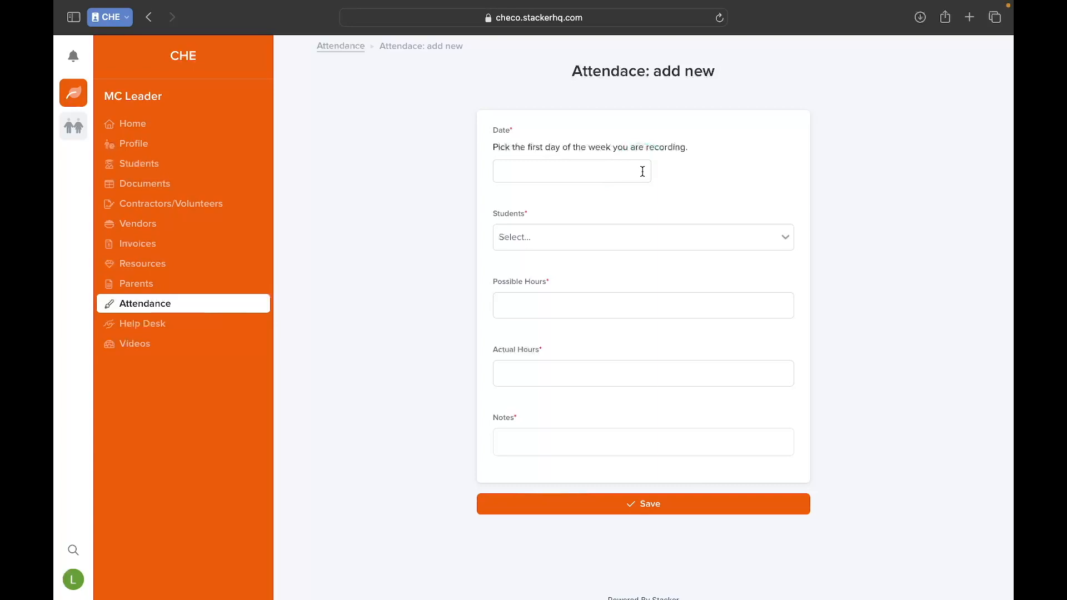
- Set the new attendance entry's date to 10/15/2023, the first day of the week being recorded
left_click(643, 172)
left_click(643, 172)
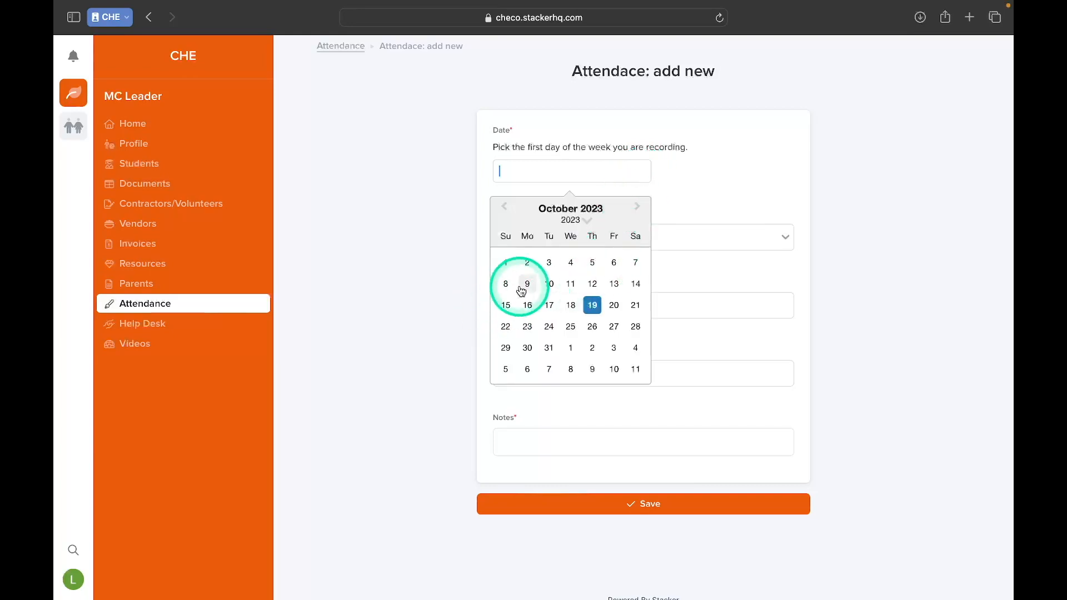
left_click(508, 307)
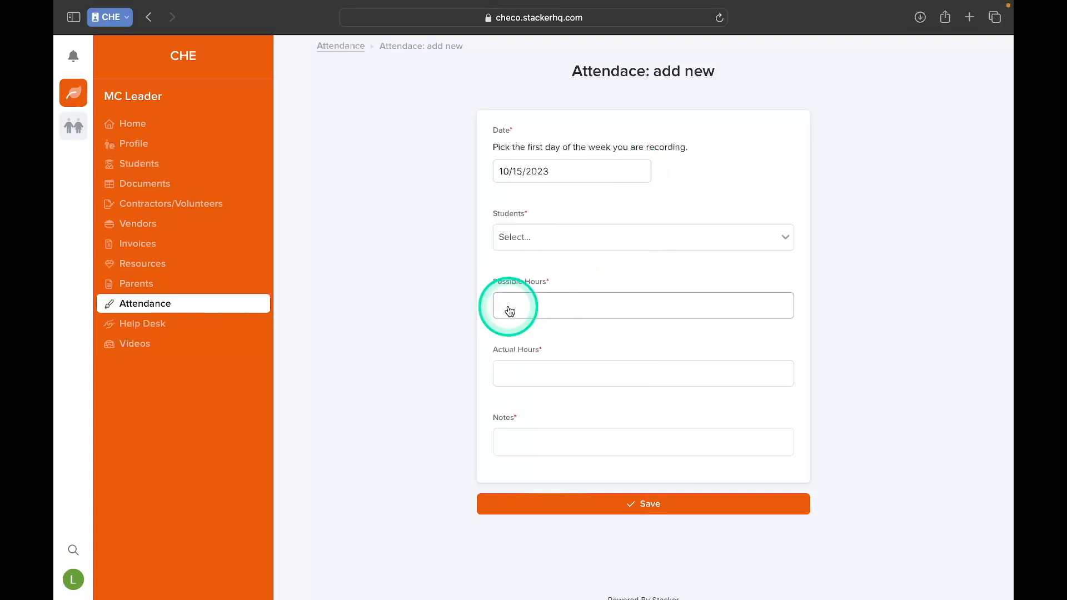
- Select the three students who share the surname starting with G for the attendance entry
left_click(567, 243)
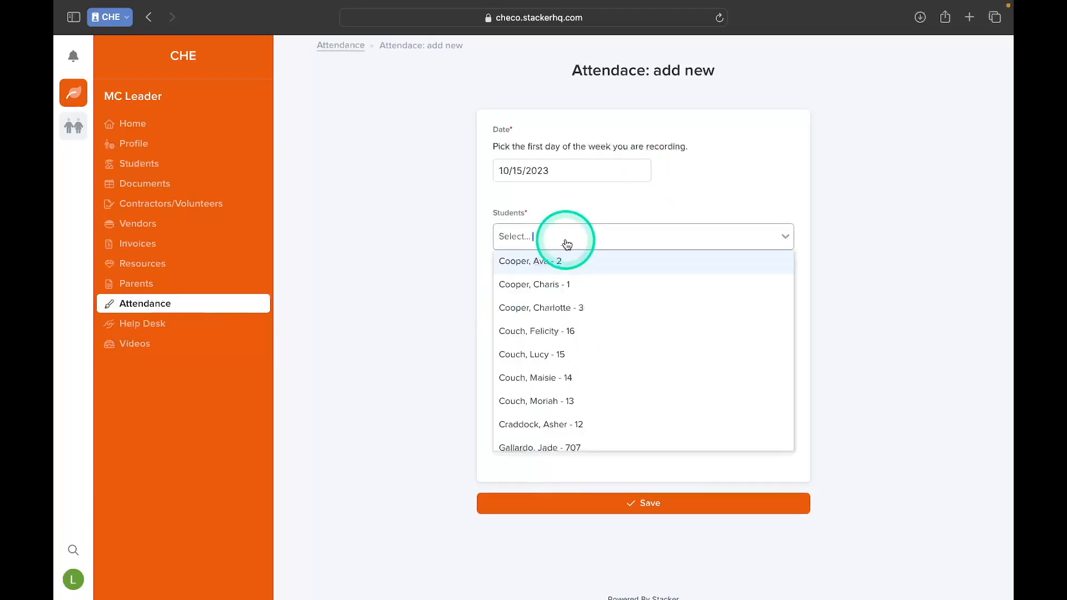
scroll(556, 325, "down", 5)
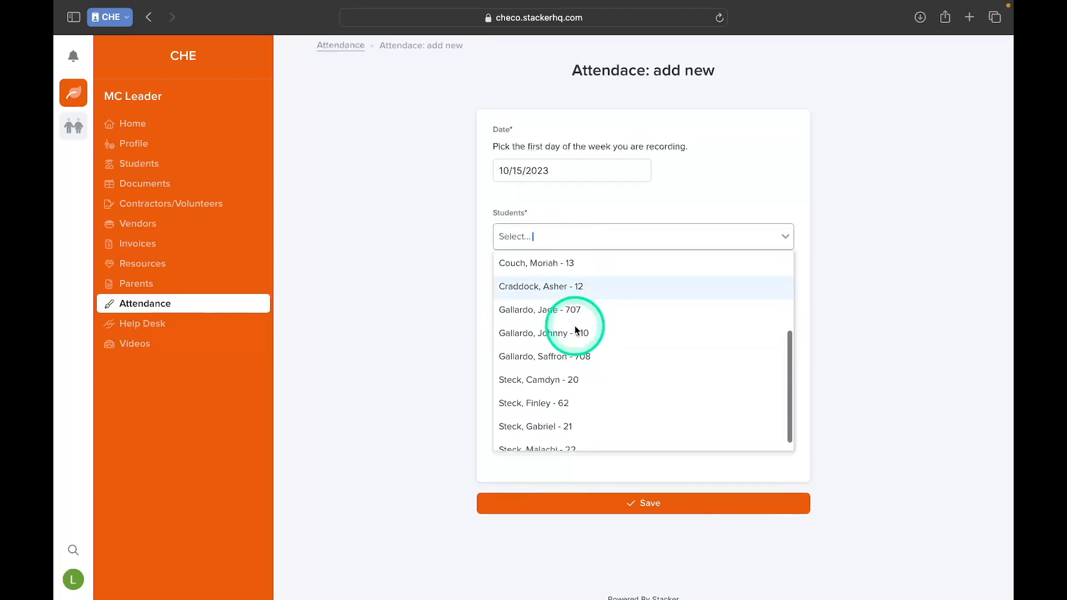
left_click(549, 309)
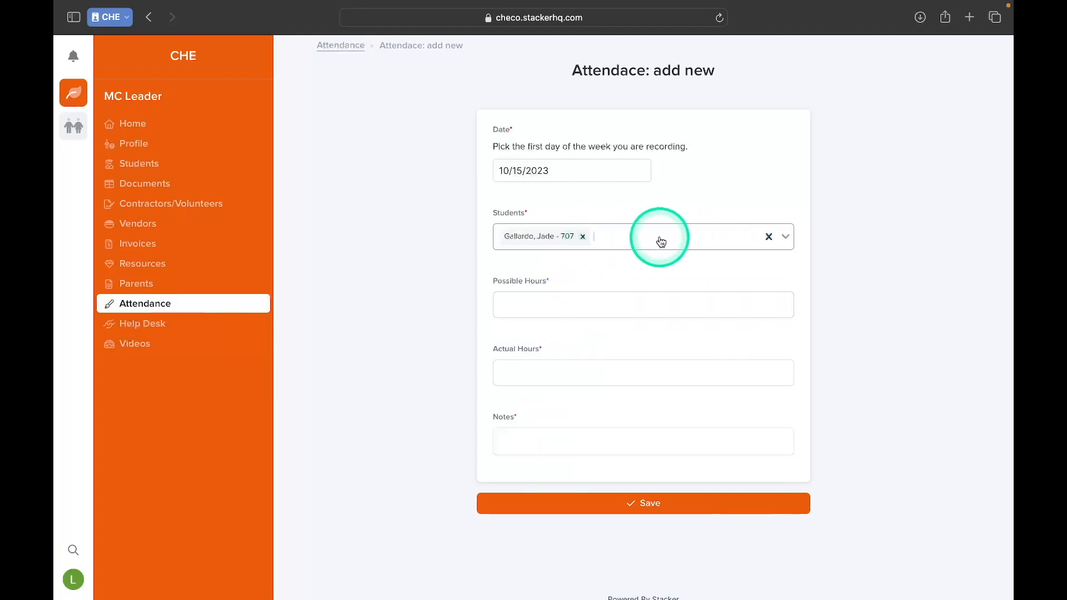
type("Ga")
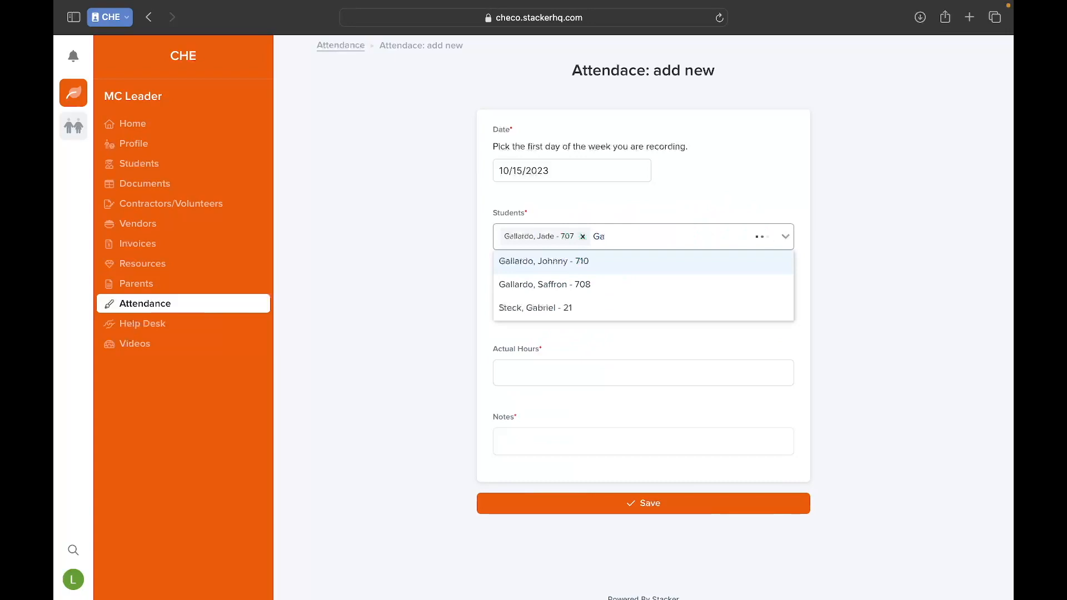
left_click(622, 262)
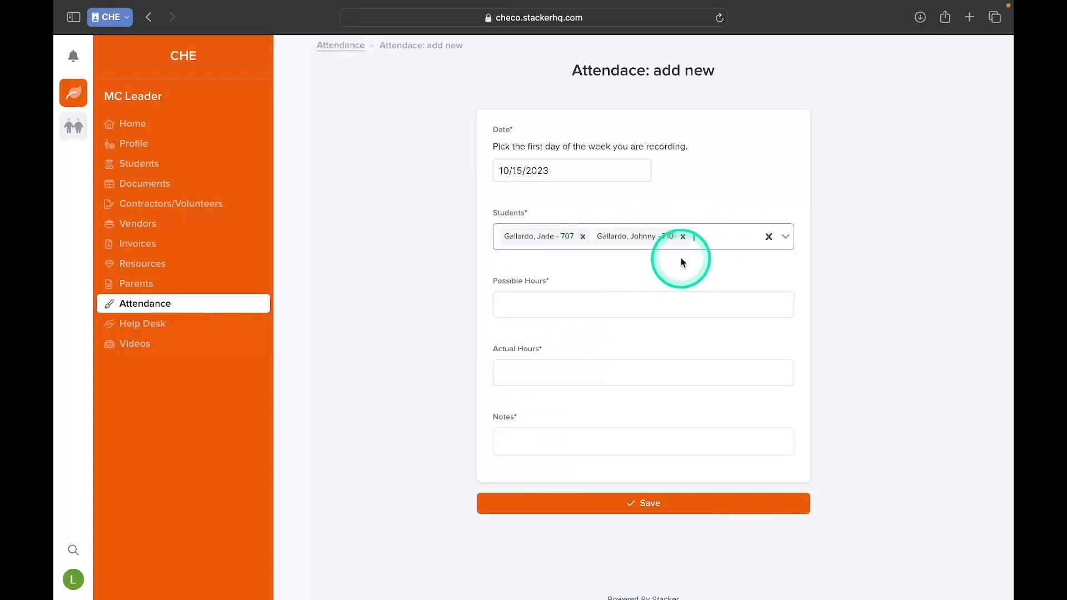
type("Gal")
left_click(678, 263)
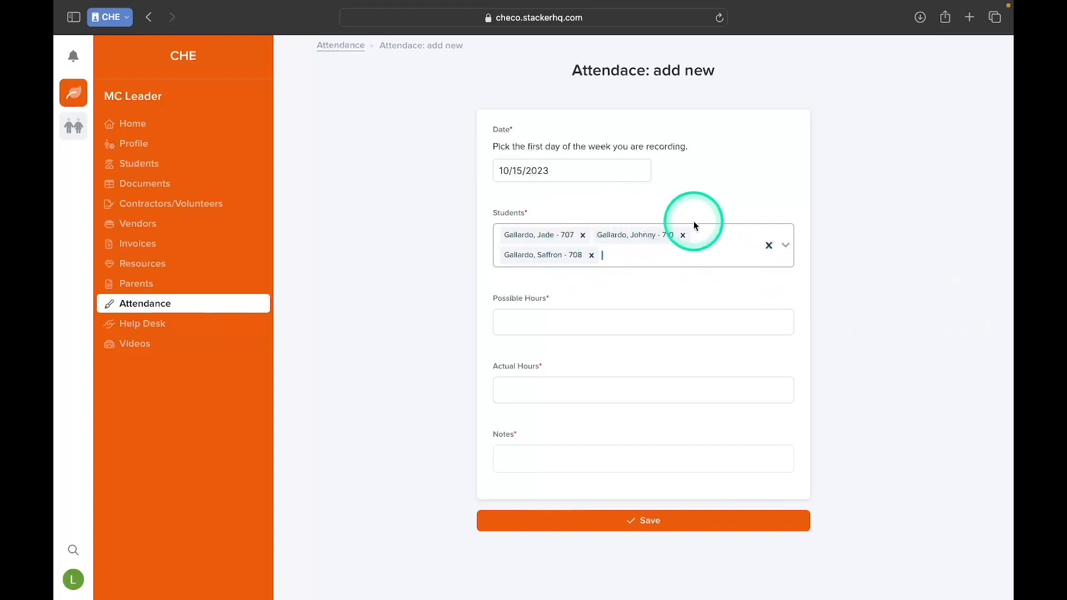
- Set the possible hours of the attendance entry to 2
scroll(689, 228, "down", 2)
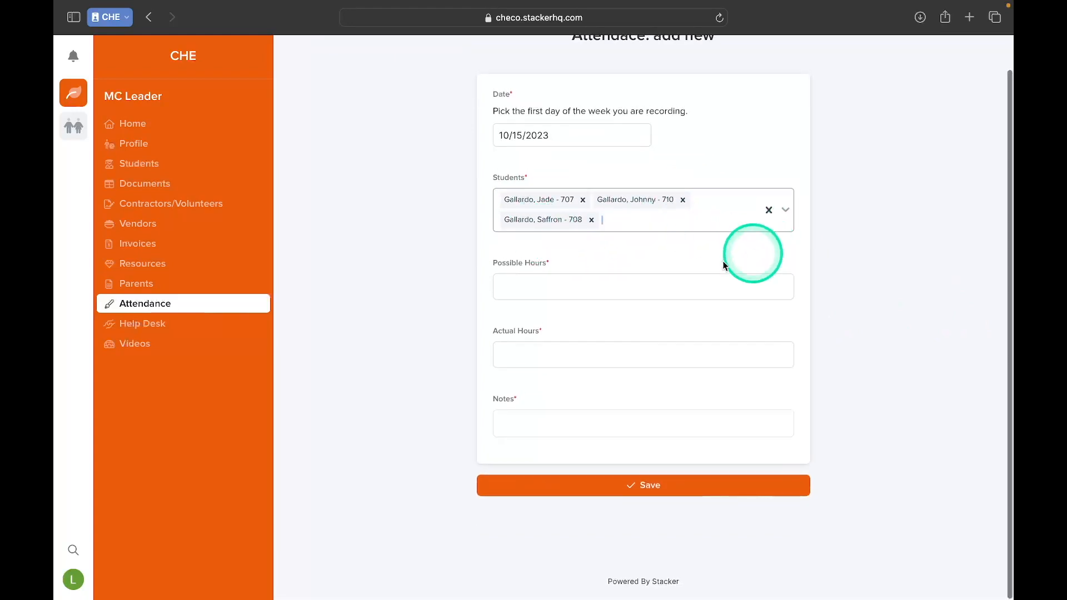
left_click(549, 284)
type("2")
left_click(544, 345)
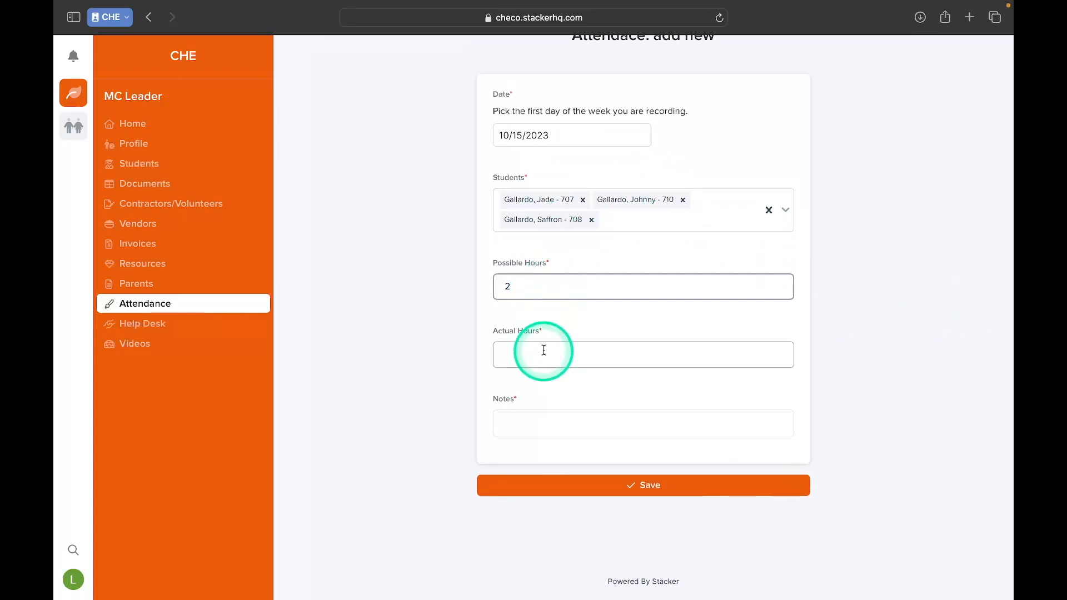
left_click(518, 285)
left_click(557, 289)
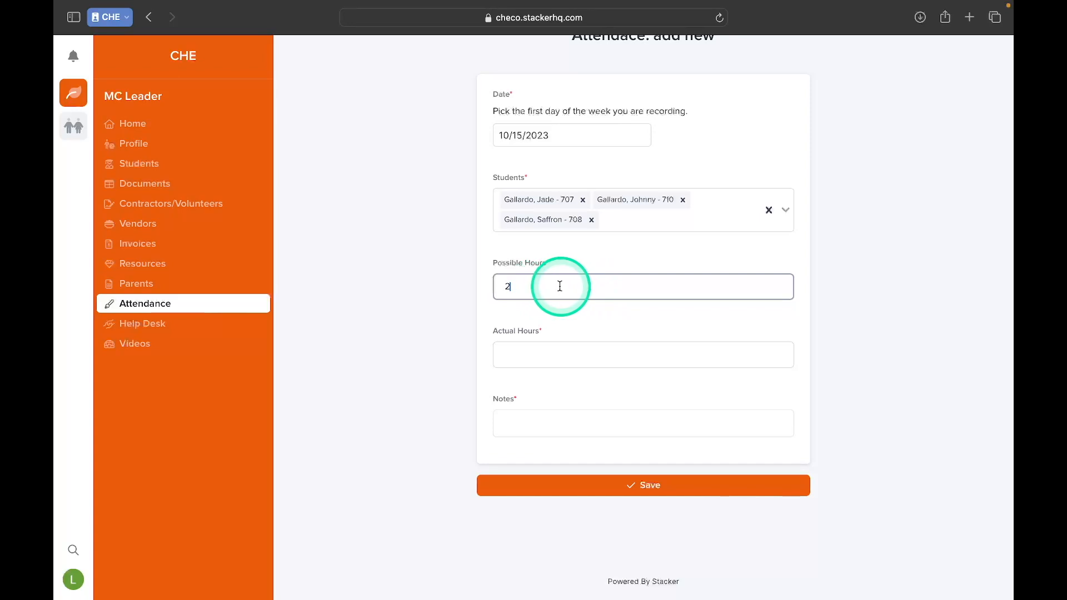
- Set the actual hours to 2 and enter "Cooking Club" as the note
left_click(529, 357)
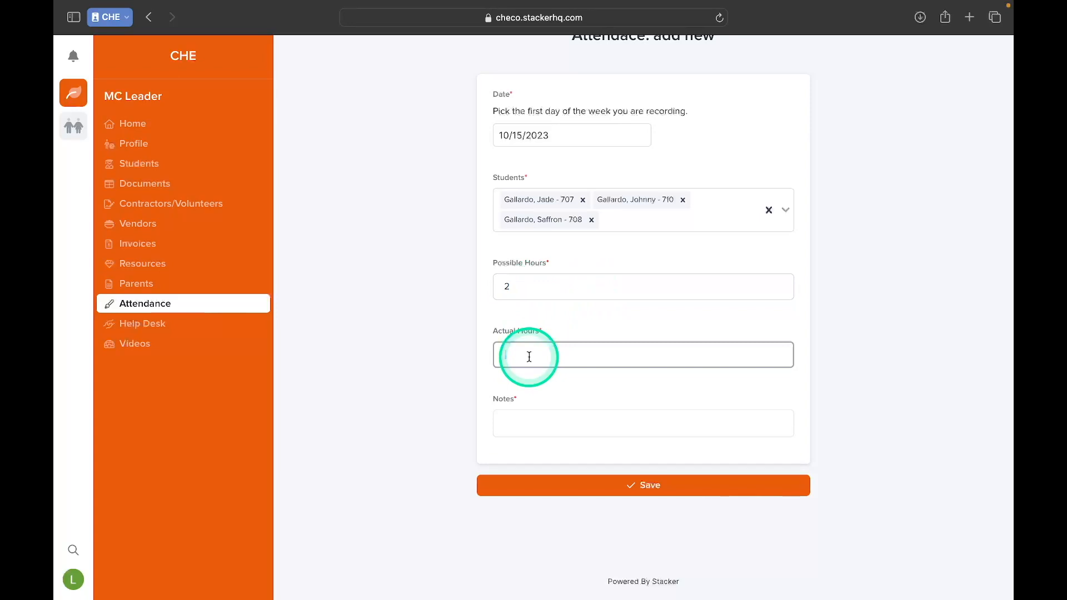
type("2")
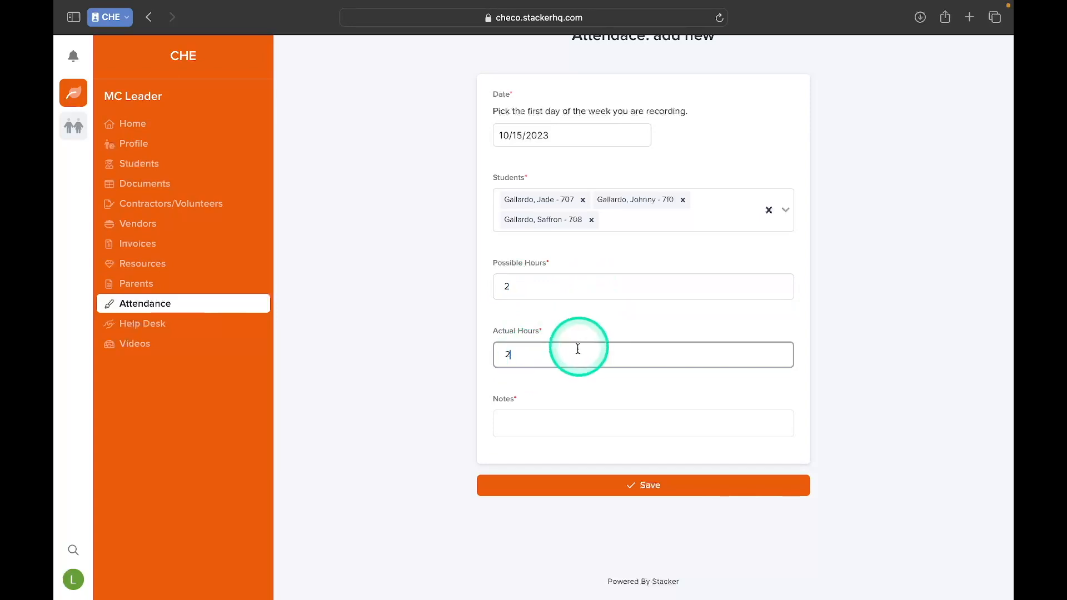
left_click(573, 425)
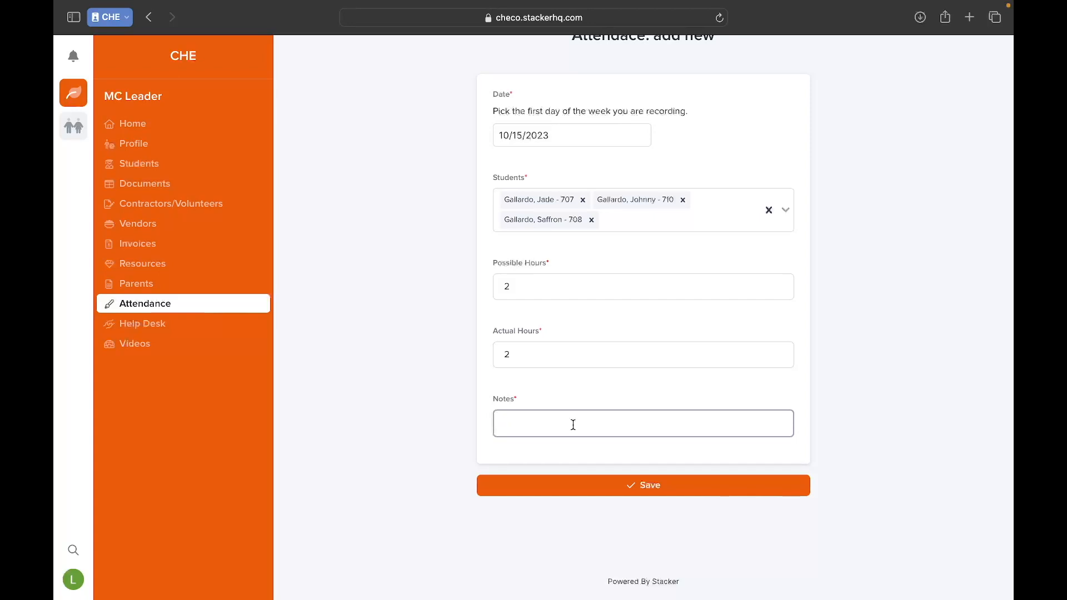
type("Cooking Club")
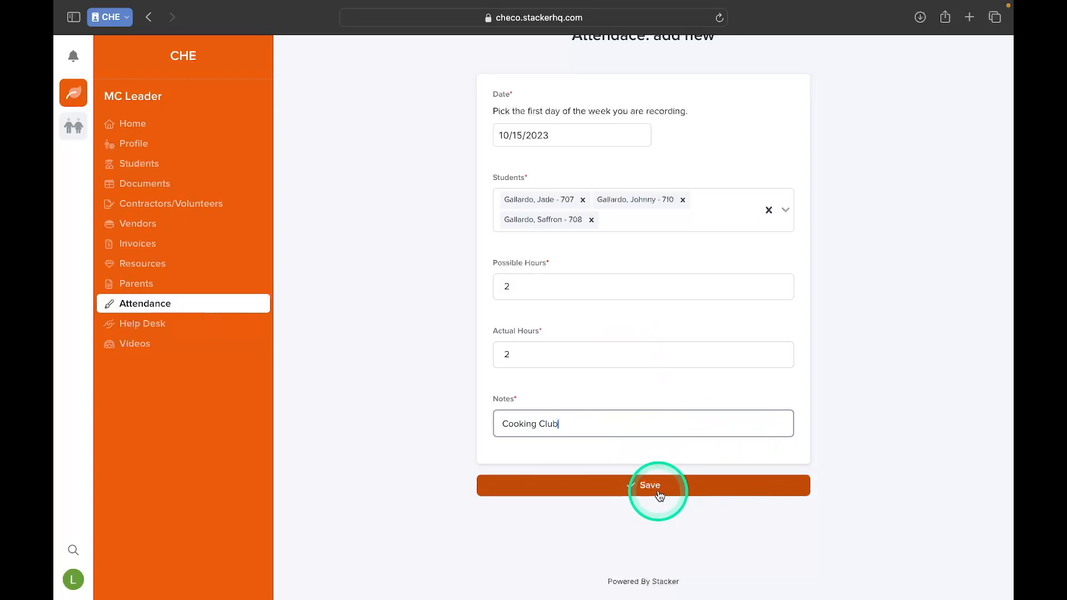
- Leave the new attendance entry without saving it and return to the attendance list
scroll(680, 447, "up", 2)
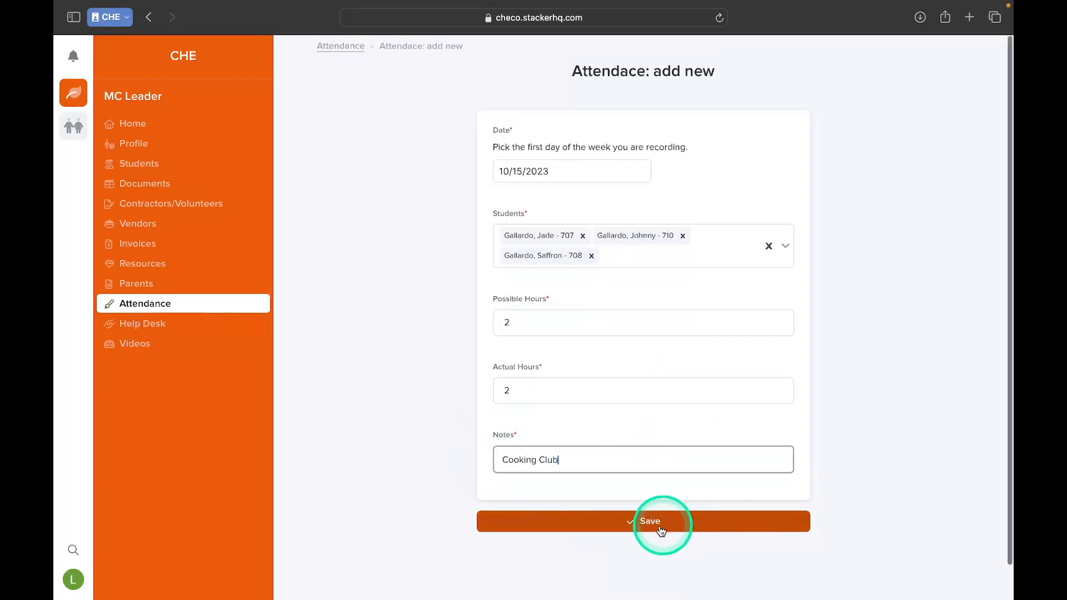
left_click(352, 49)
left_click(547, 399)
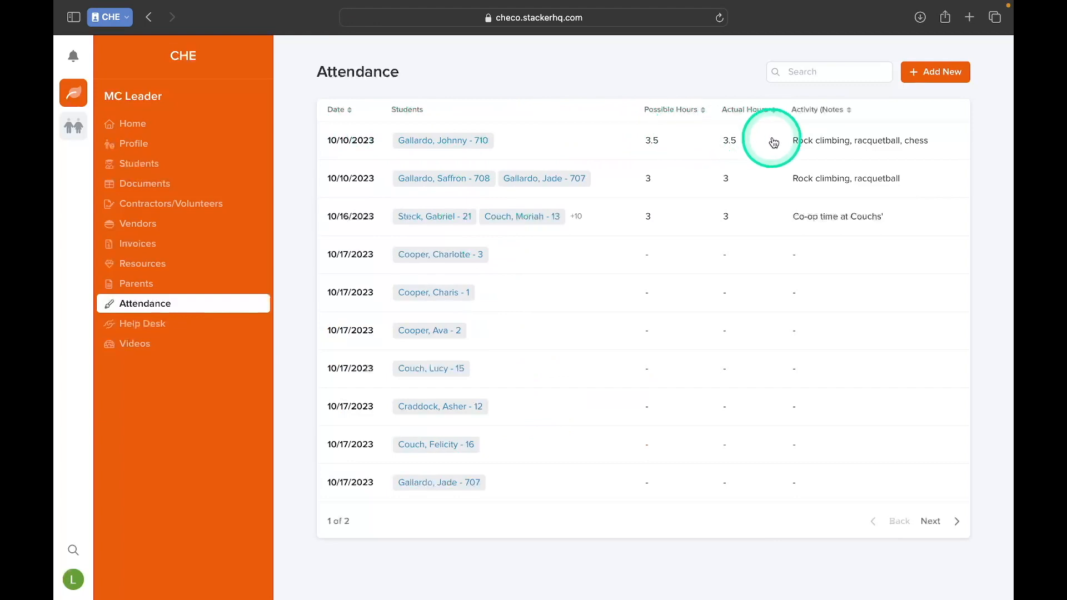
- Open the 10/10/2023 record for rock climbing, racquetball and chess for editing and set its actual hours to 1.5
left_click(835, 154)
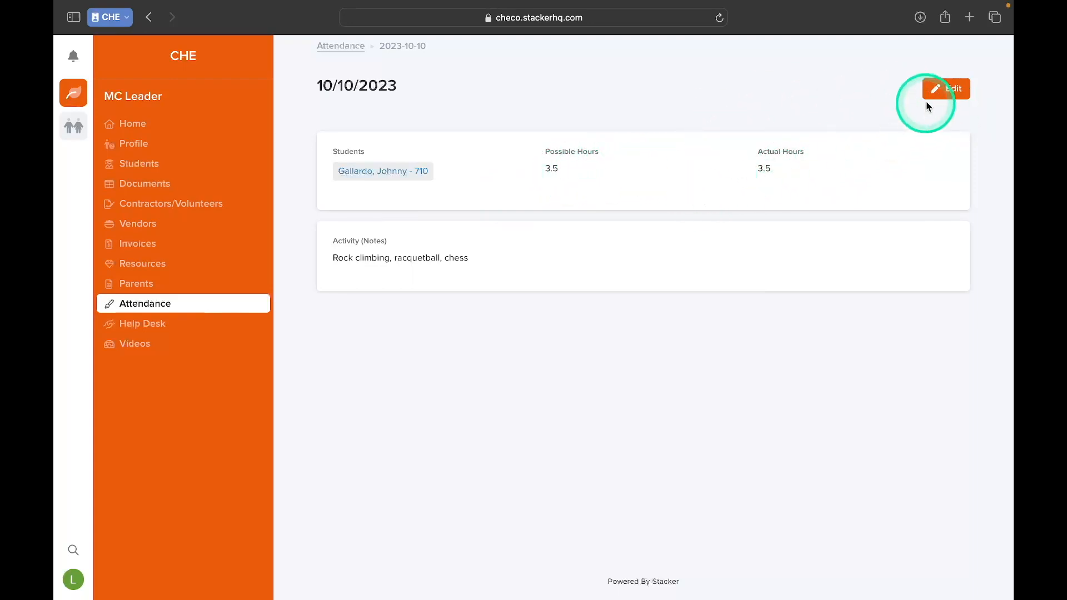
left_click(946, 89)
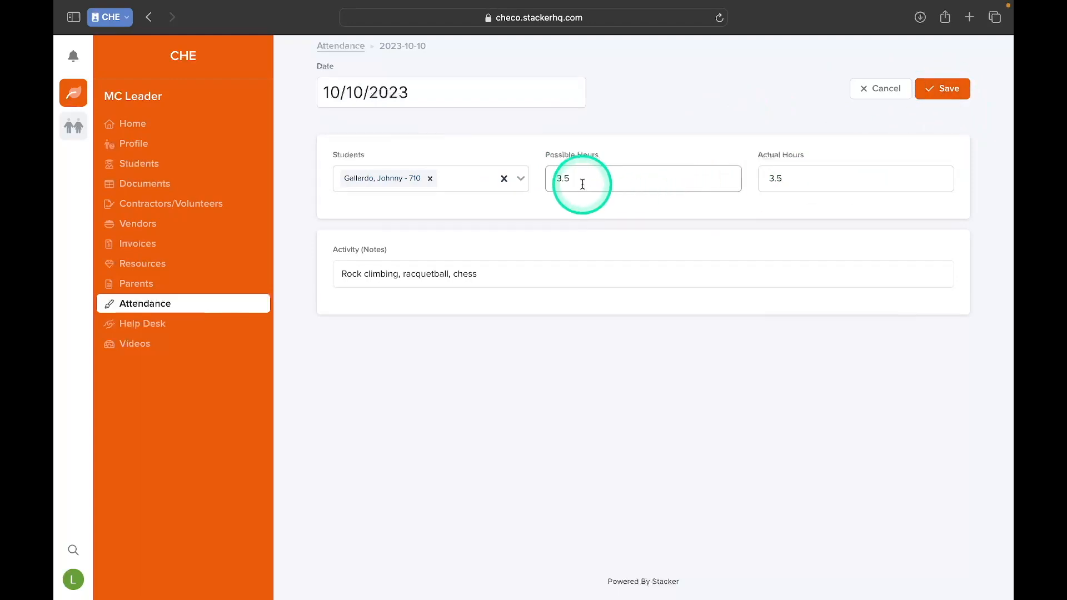
left_click(778, 178)
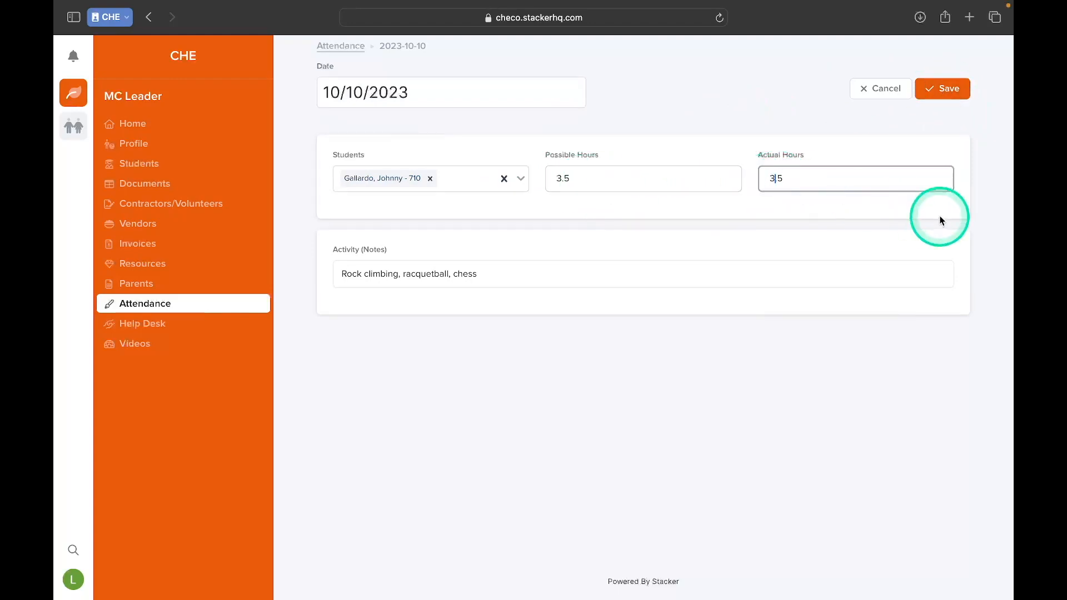
key("BackSpace")
key("BackSpace")
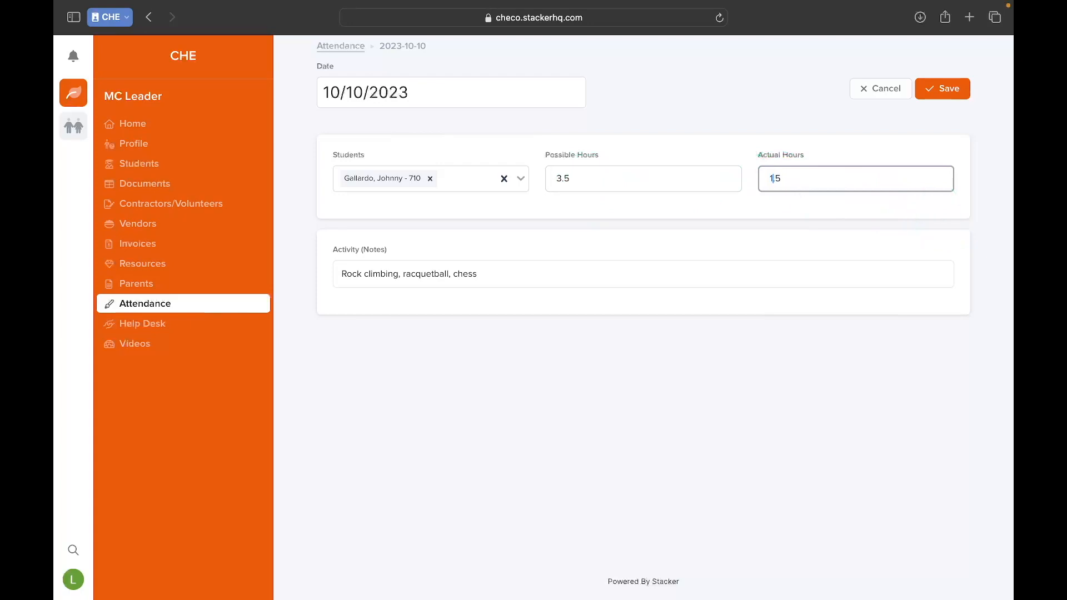
type("1")
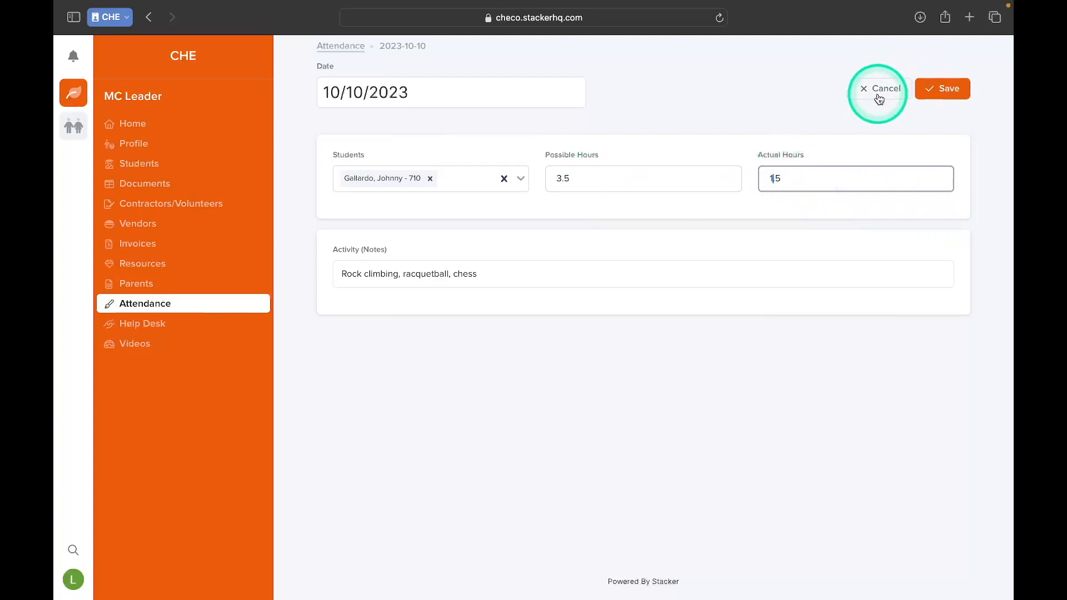
type(".")
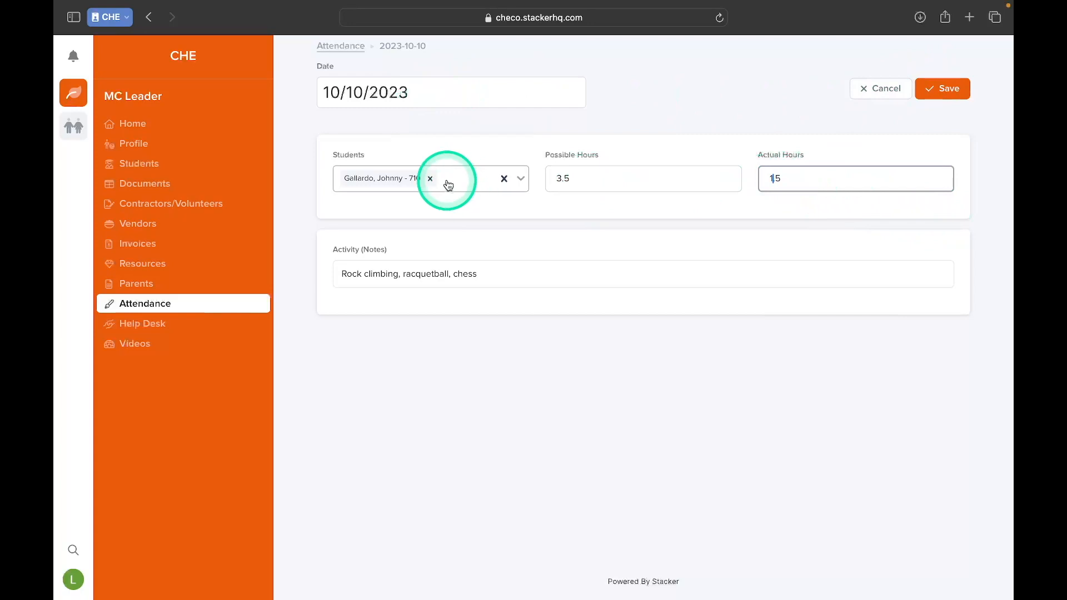
- Replace the student on the 10/10/2023 record with the second student in the selection list
left_click(474, 187)
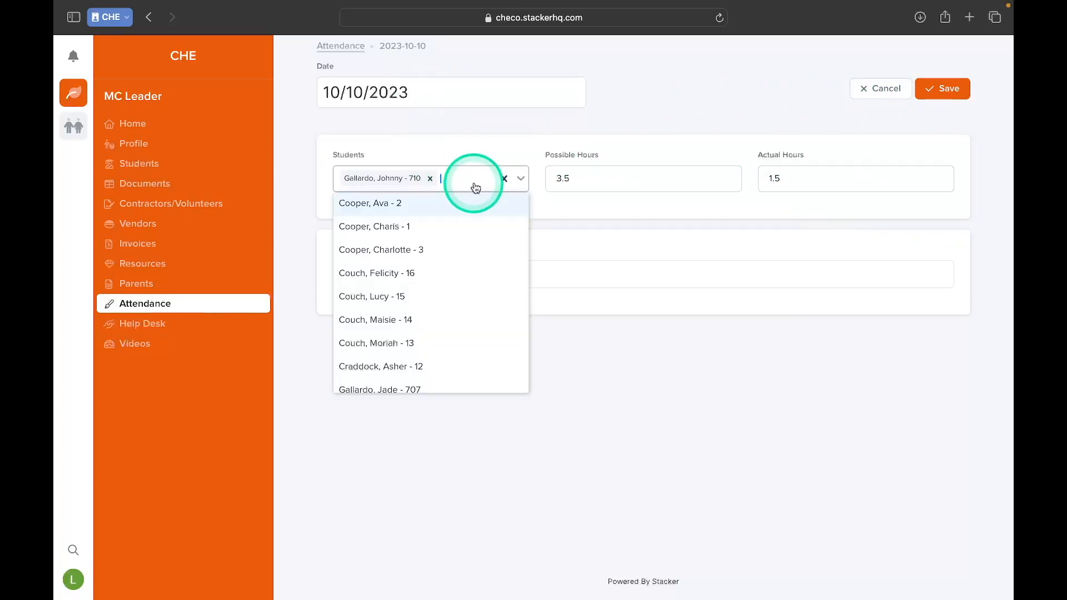
left_click(445, 228)
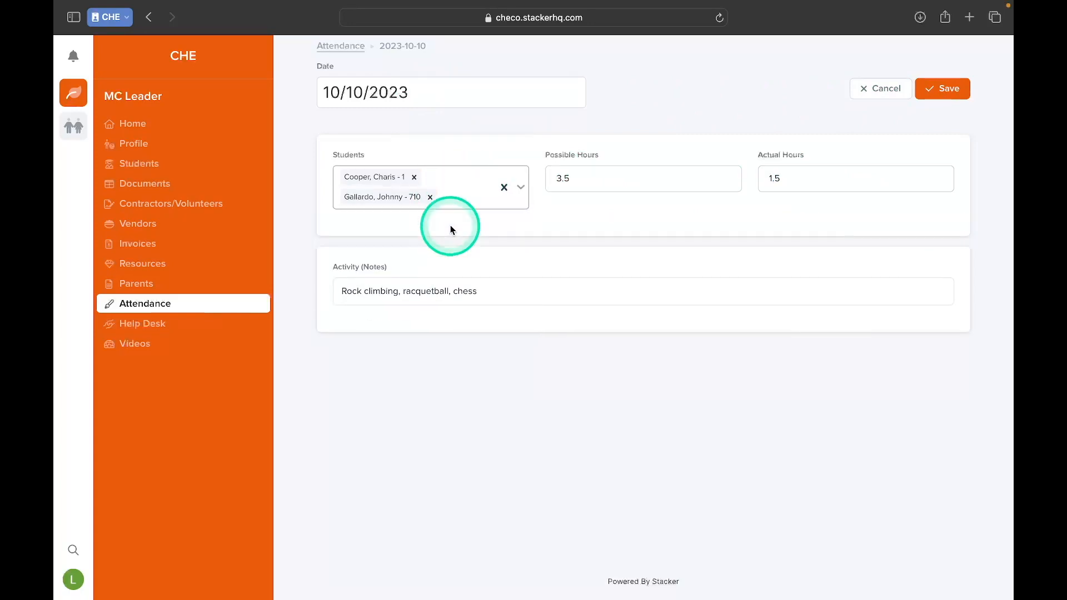
left_click(430, 197)
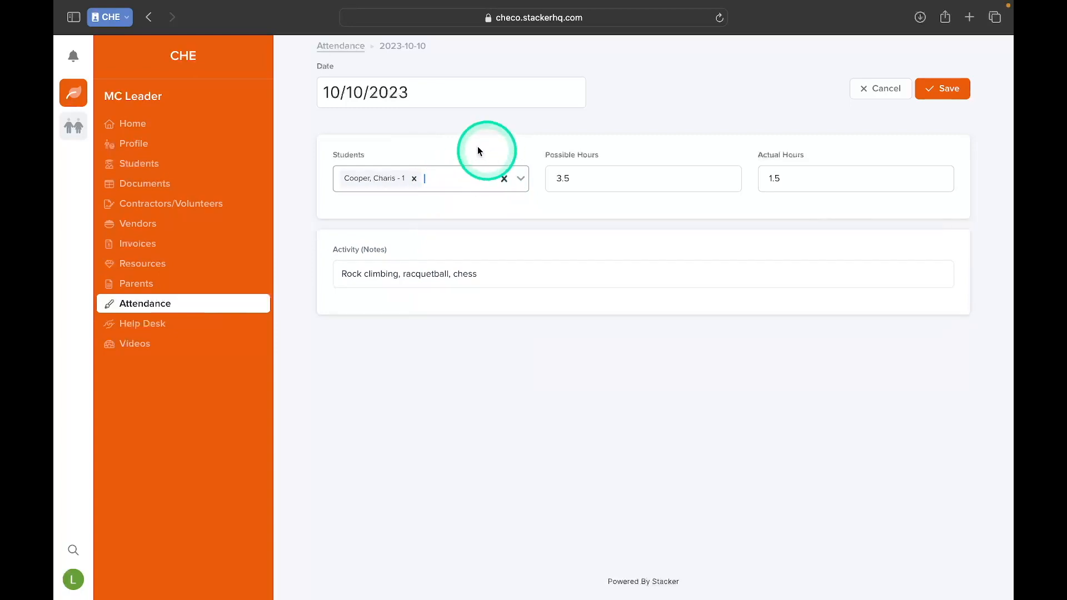
- Discard the edits to the 10/10/2023 record and return to the attendance list
left_click(883, 89)
left_click(341, 47)
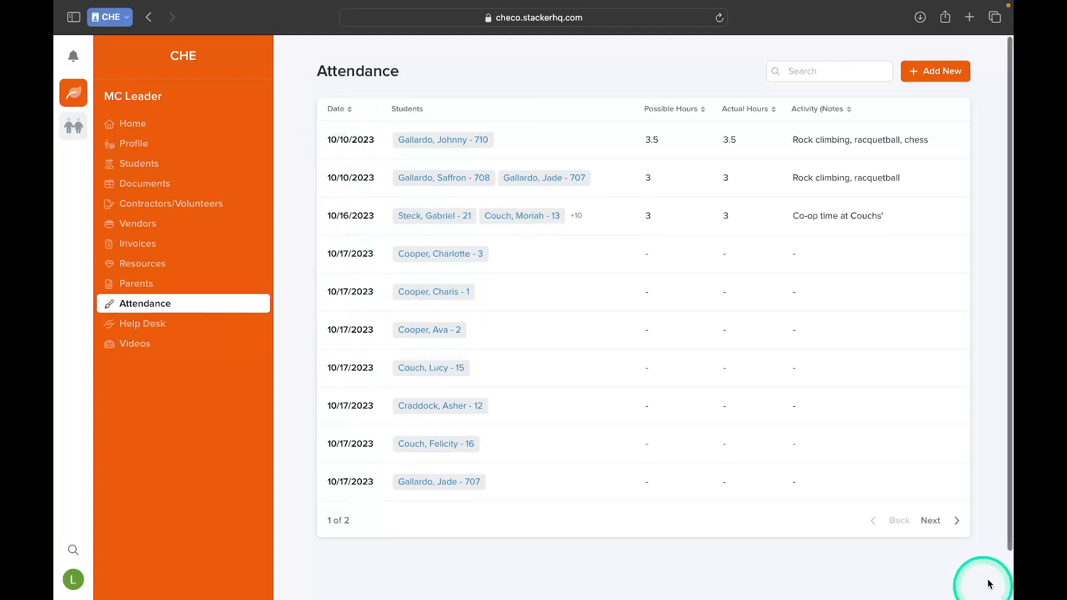
- Look through the second page of attendance records, then review the first page again
left_click(938, 524)
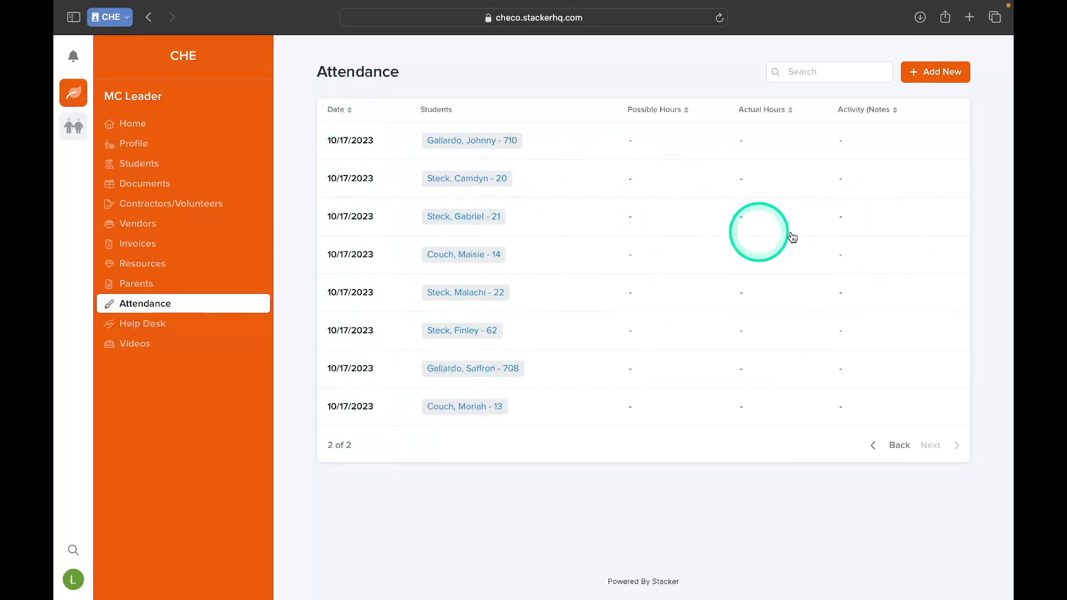
left_click(902, 448)
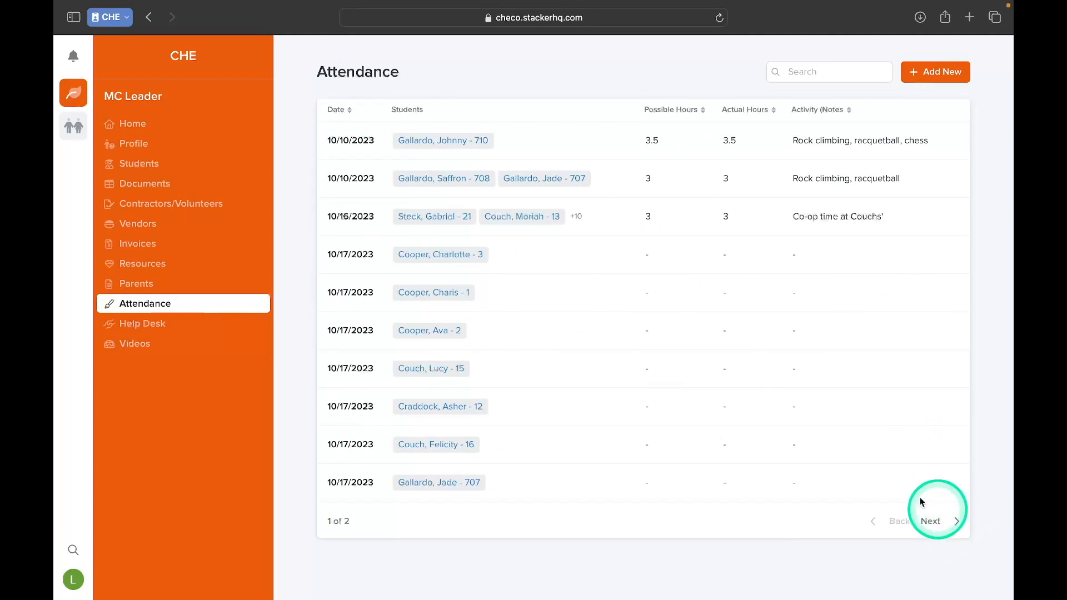
scroll(952, 522, "down", 2)
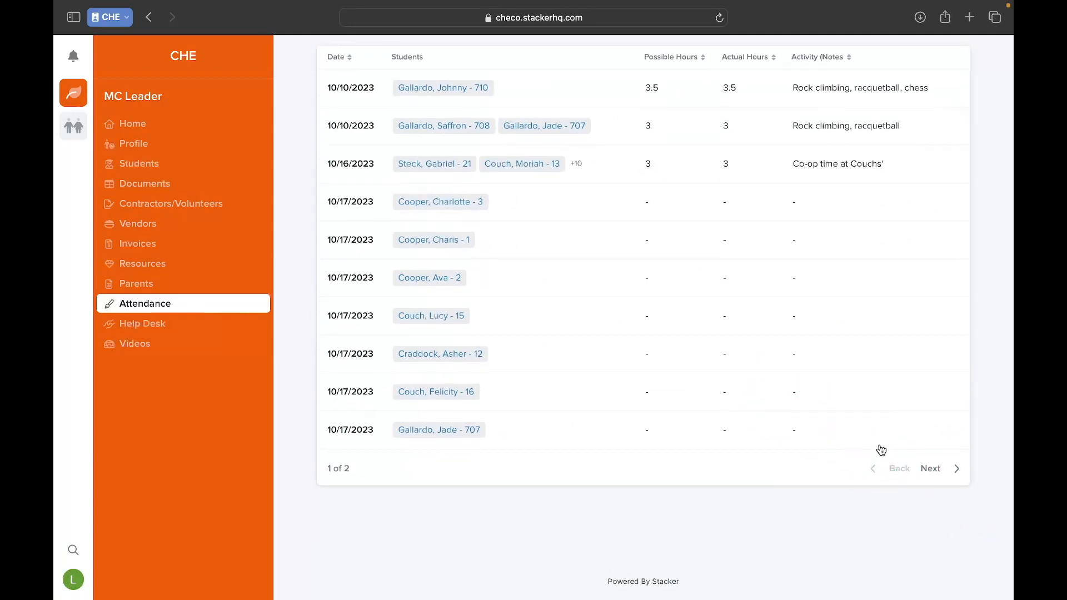
scroll(505, 218, "up", 2)
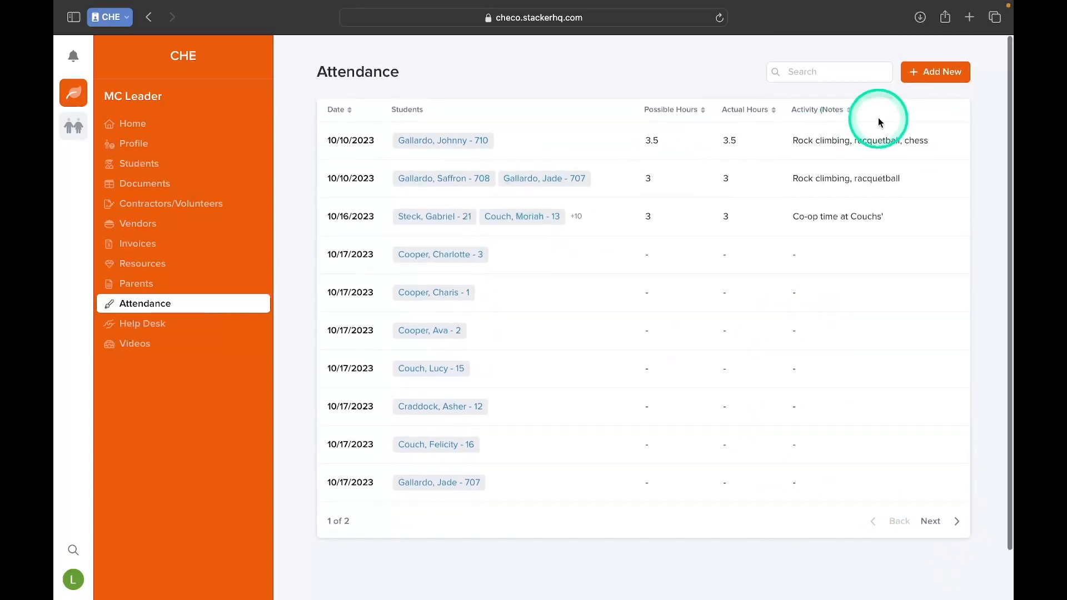
- Start a new attendance entry and select the first student in the student list
left_click(923, 73)
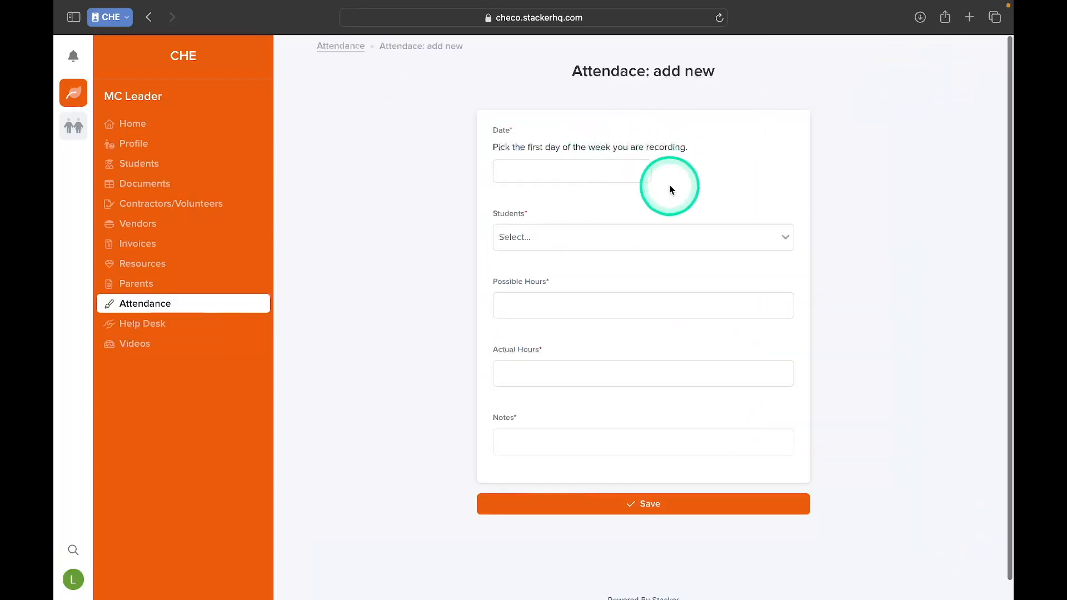
left_click(624, 238)
scroll(605, 292, "down", 3)
scroll(606, 291, "up", 3)
scroll(614, 301, "down", 5)
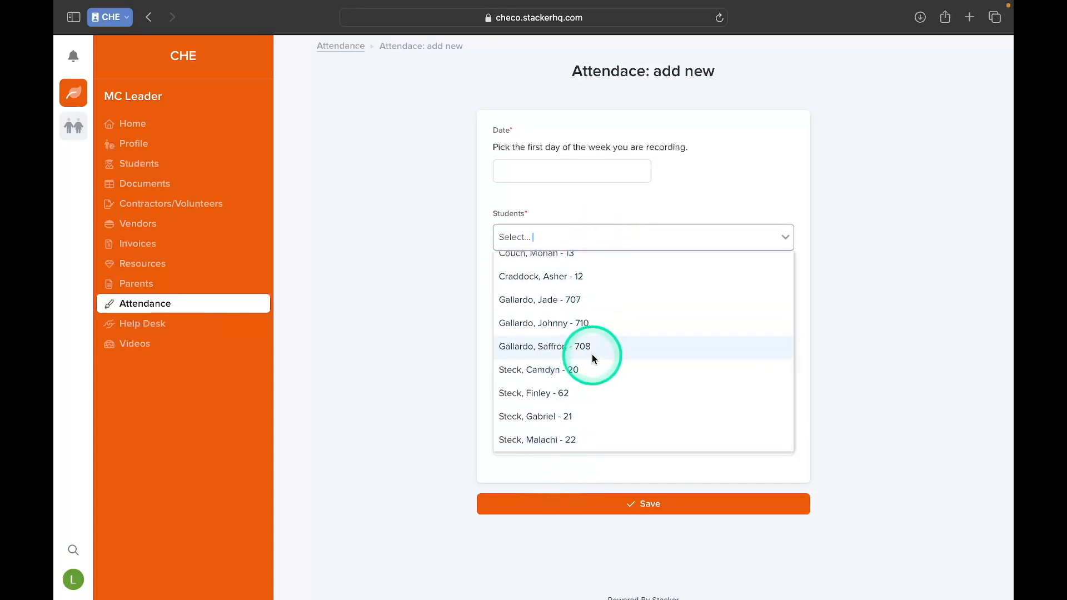
scroll(592, 356, "up", 5)
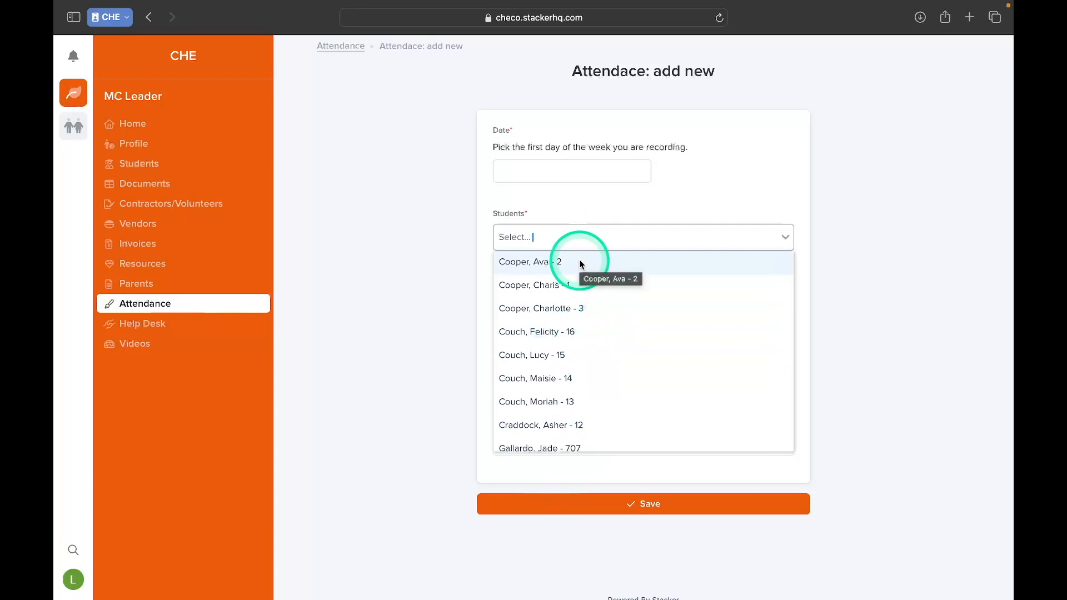
left_click(582, 263)
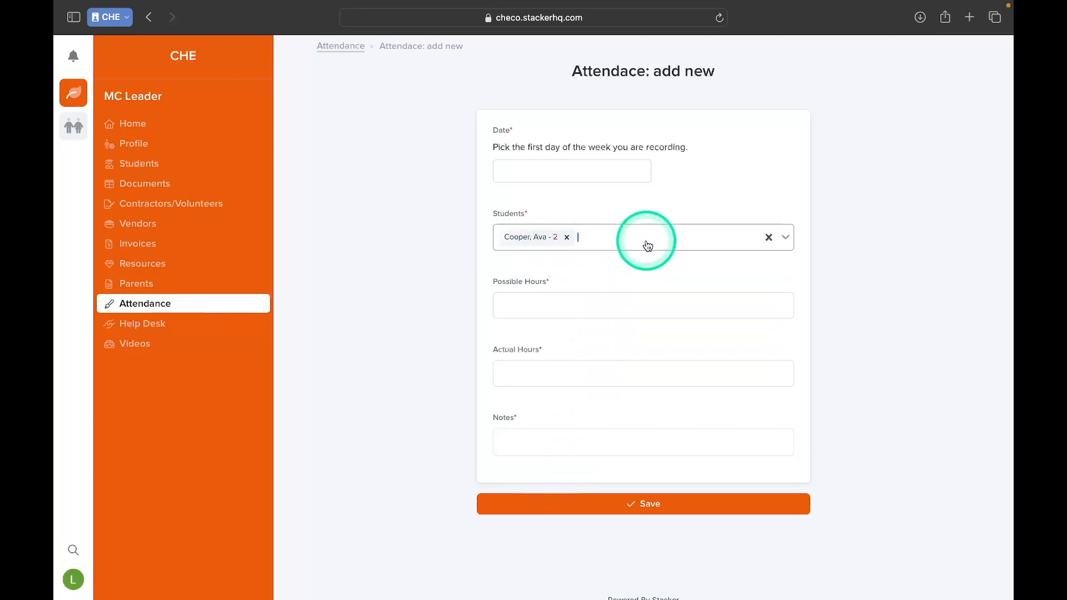
- Add two more students from the selection list to the new attendance entry
left_click(669, 246)
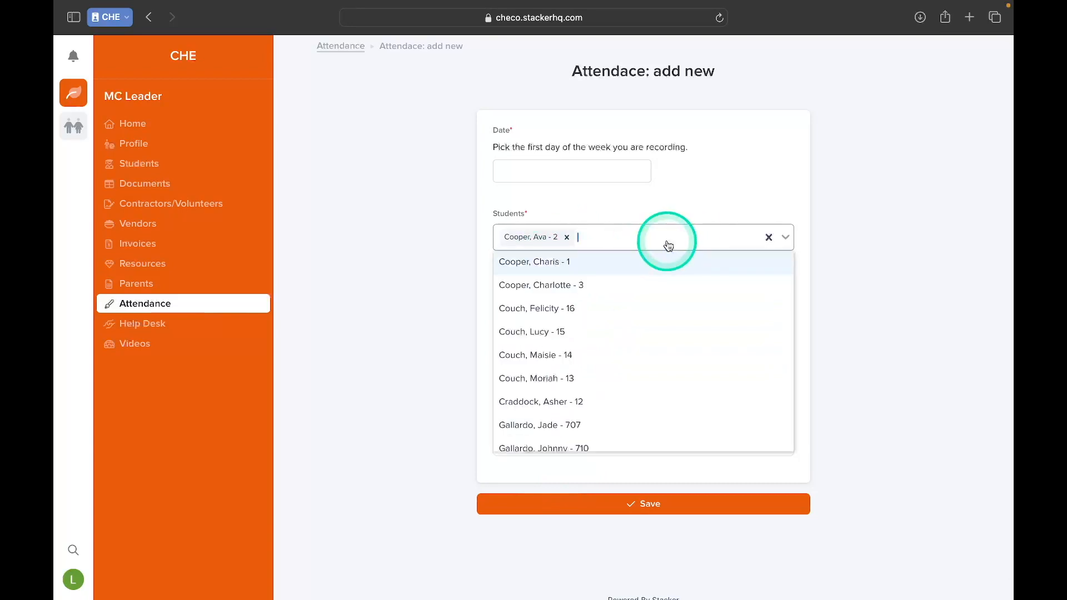
left_click(629, 281)
left_click(706, 245)
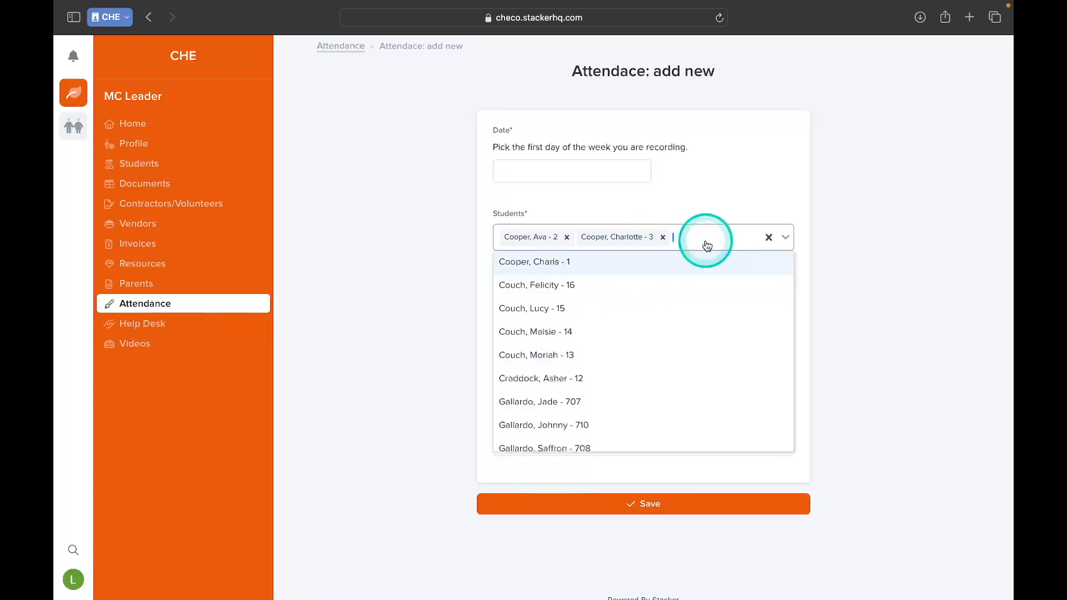
scroll(615, 381, "down", 3)
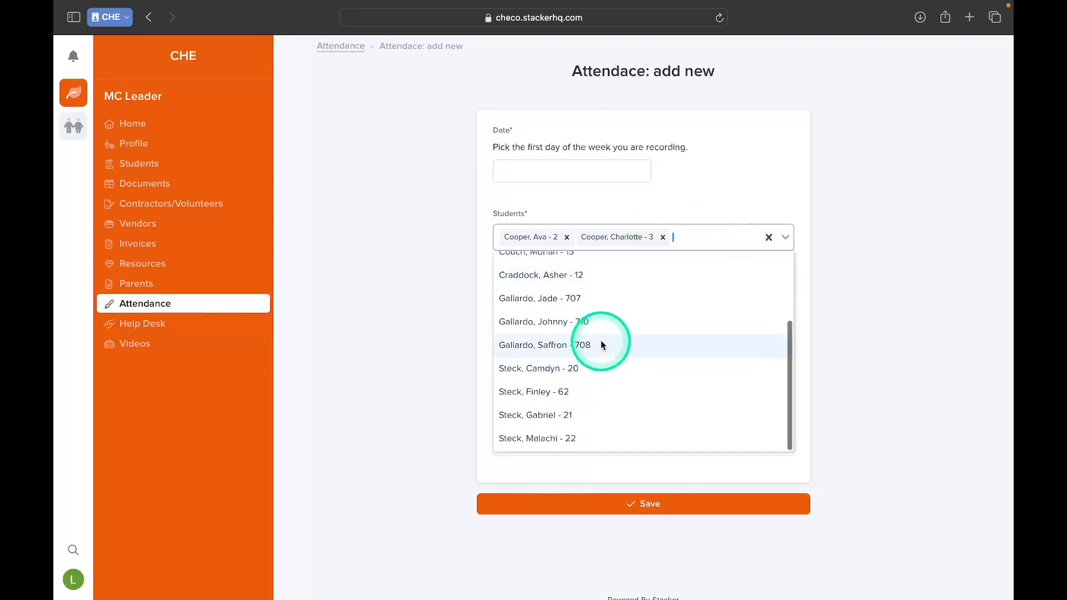
left_click(607, 320)
left_click(698, 261)
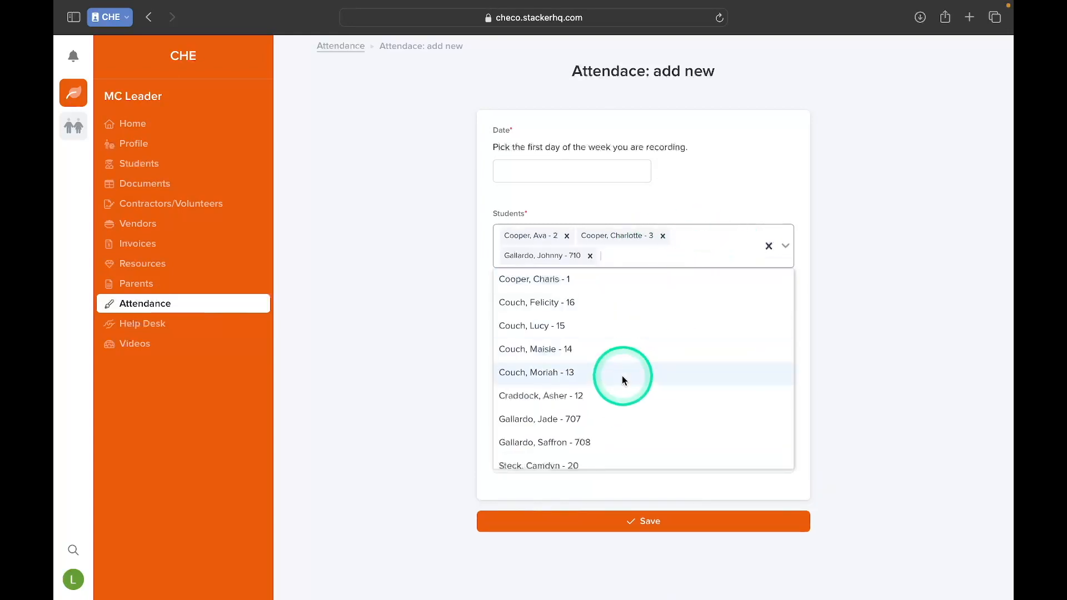
scroll(623, 380, "down", 3)
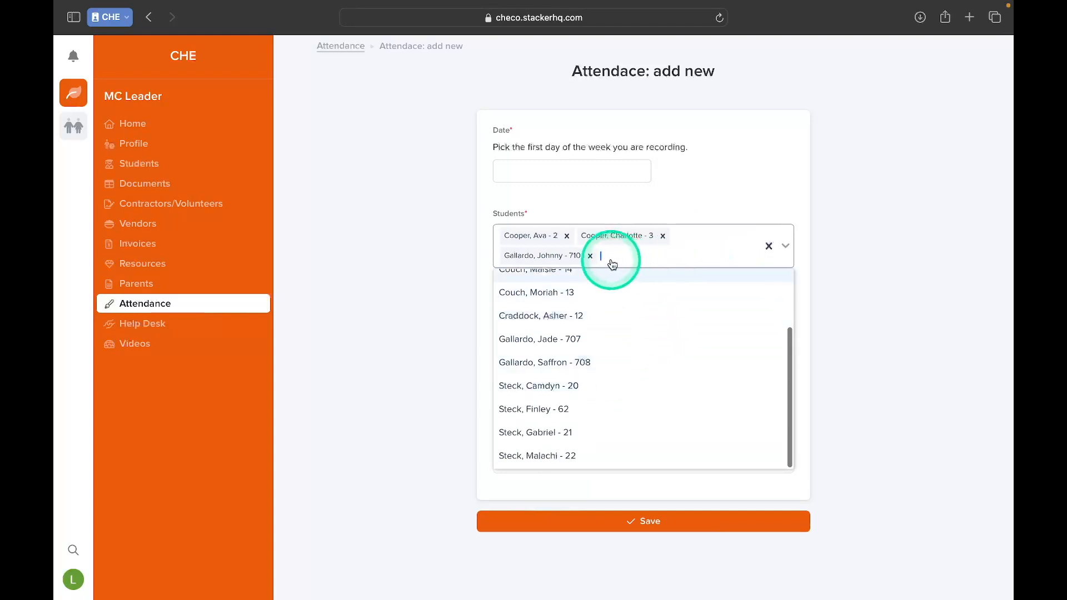
- Remove all three selected students from the new attendance entry one by one
left_click(590, 255)
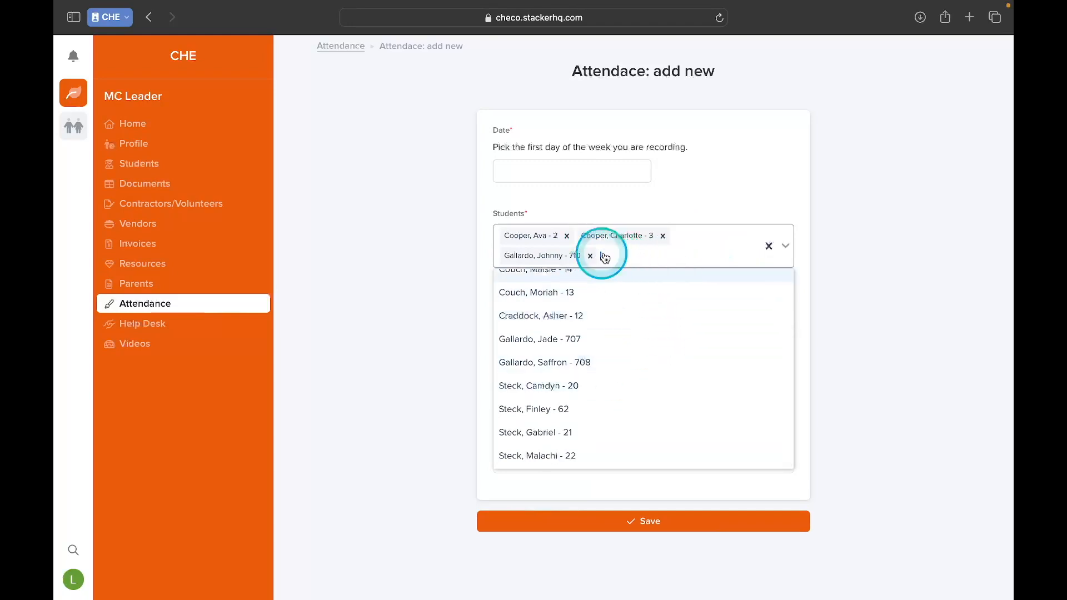
left_click(664, 238)
left_click(567, 237)
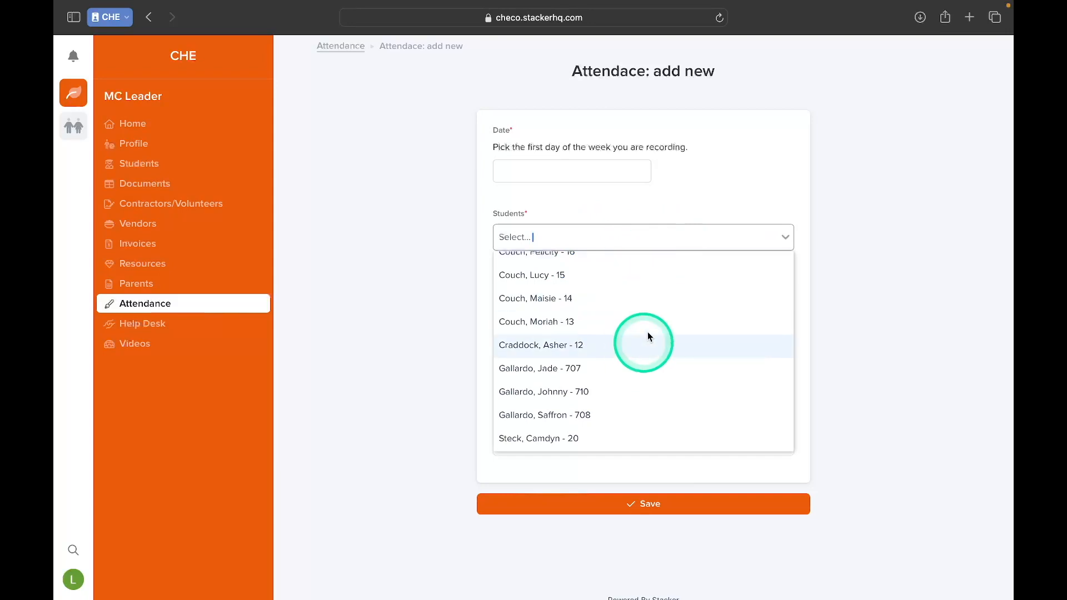
- Find three students with the same surname by their first names and add each to the new attendance entry
type("John")
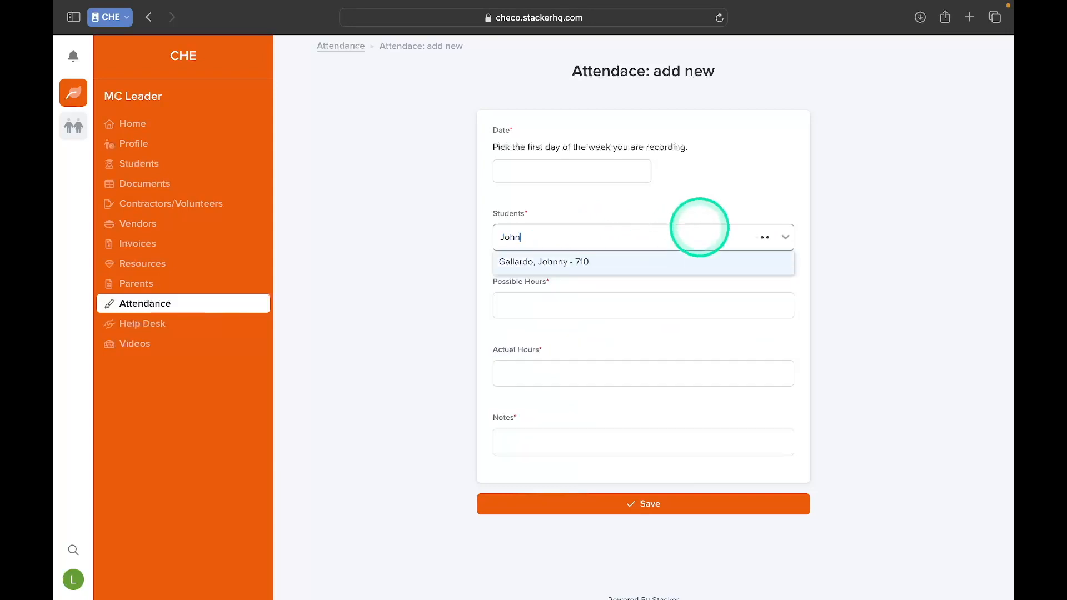
left_click(699, 227)
type("Jade")
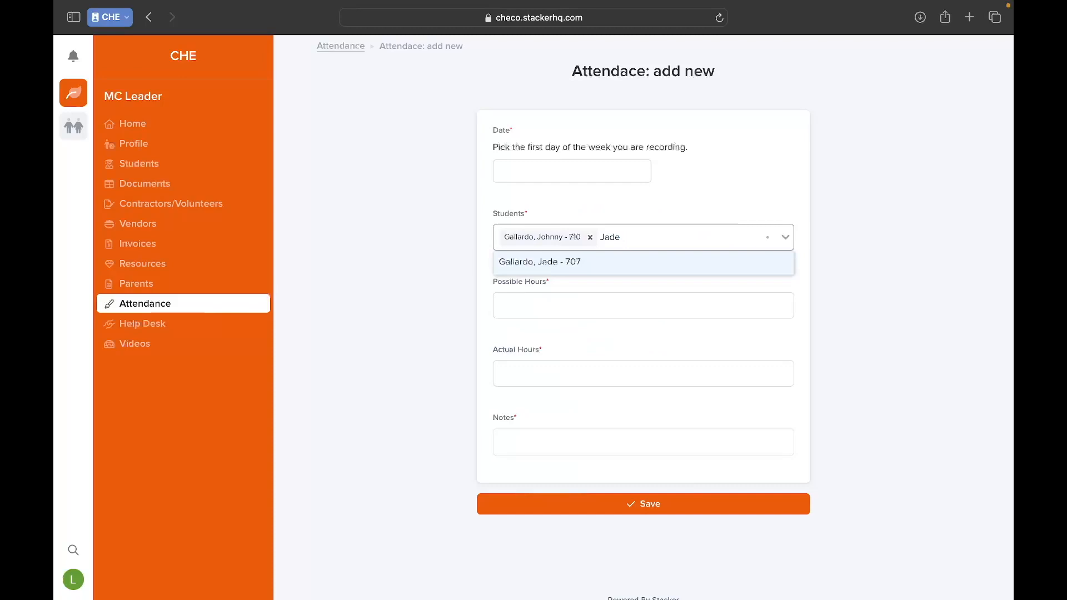
key("Return")
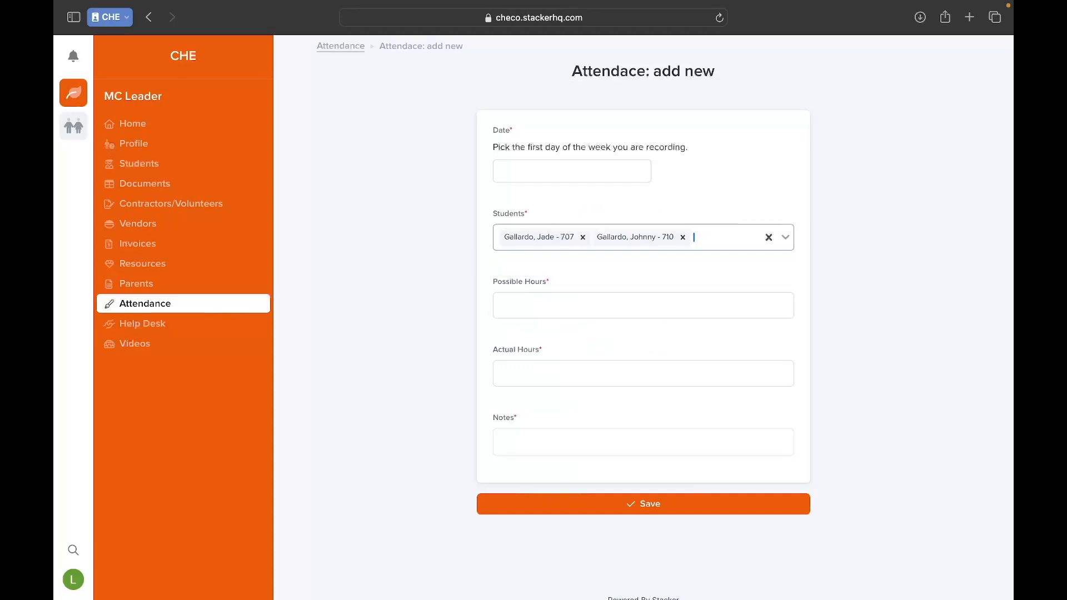
type("Saffr")
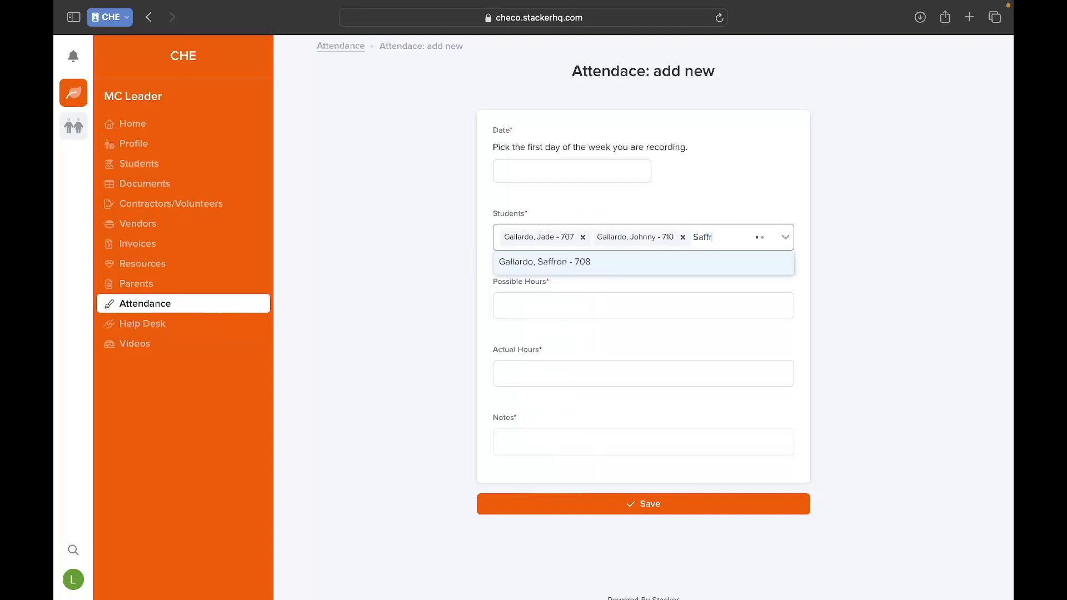
key("Return")
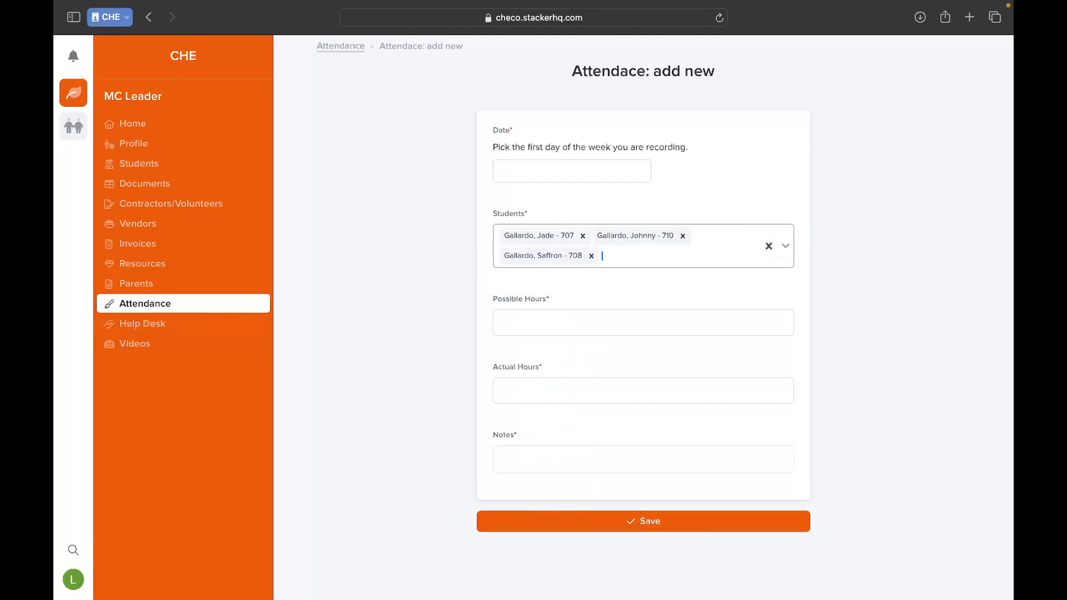
- Clear the three students with the same surname from the new attendance entry
left_click(592, 256)
left_click(583, 238)
left_click(593, 236)
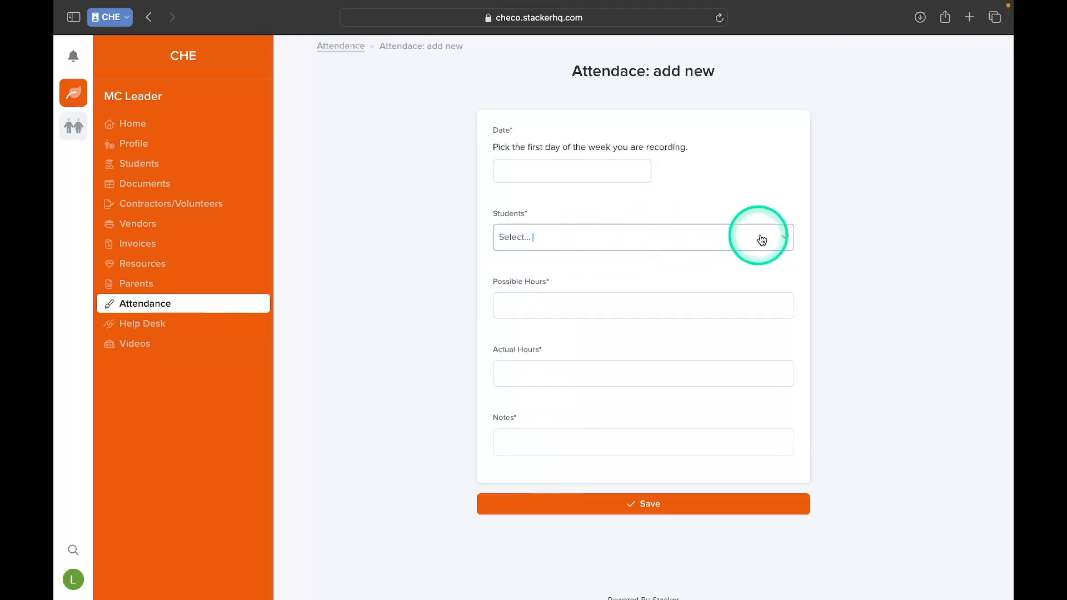
- Look through the selectable students and the October 2023 date calendar of the new attendance entry without choosing anything
left_click(787, 239)
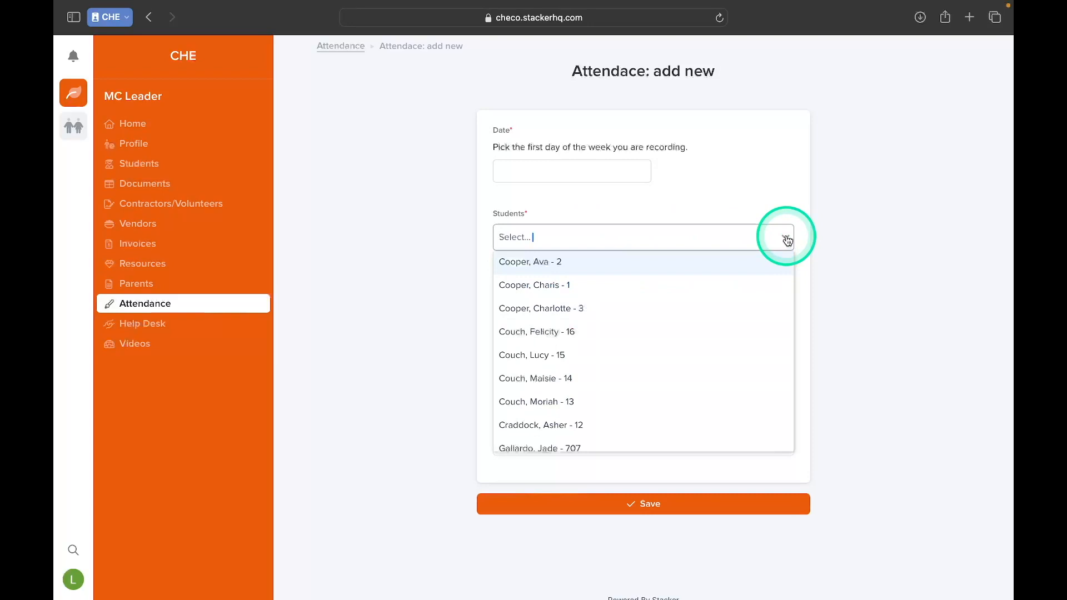
scroll(771, 355, "down", 5)
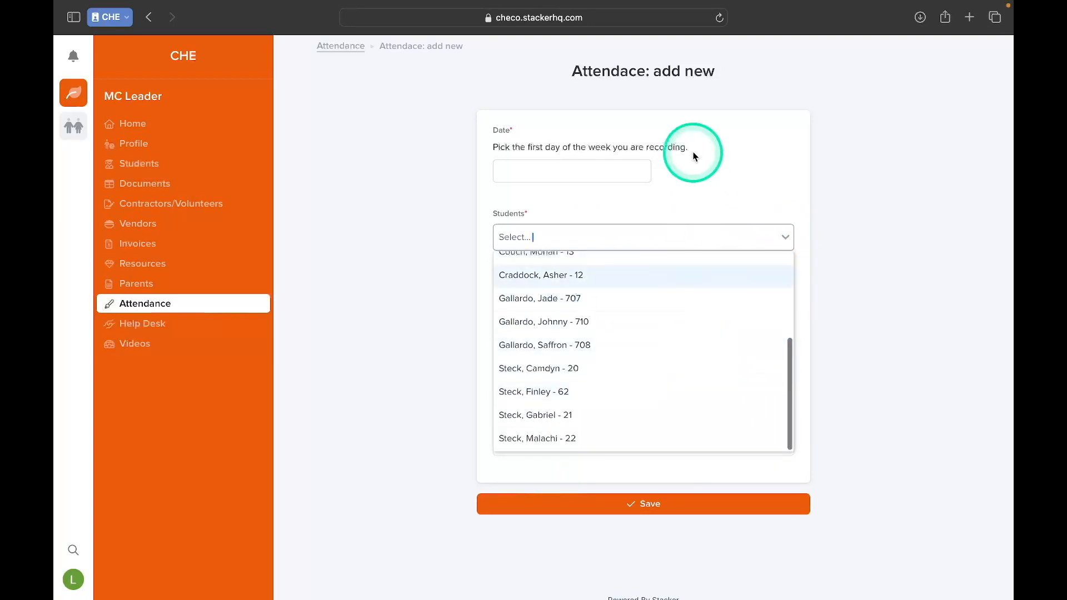
left_click(766, 189)
left_click(508, 239)
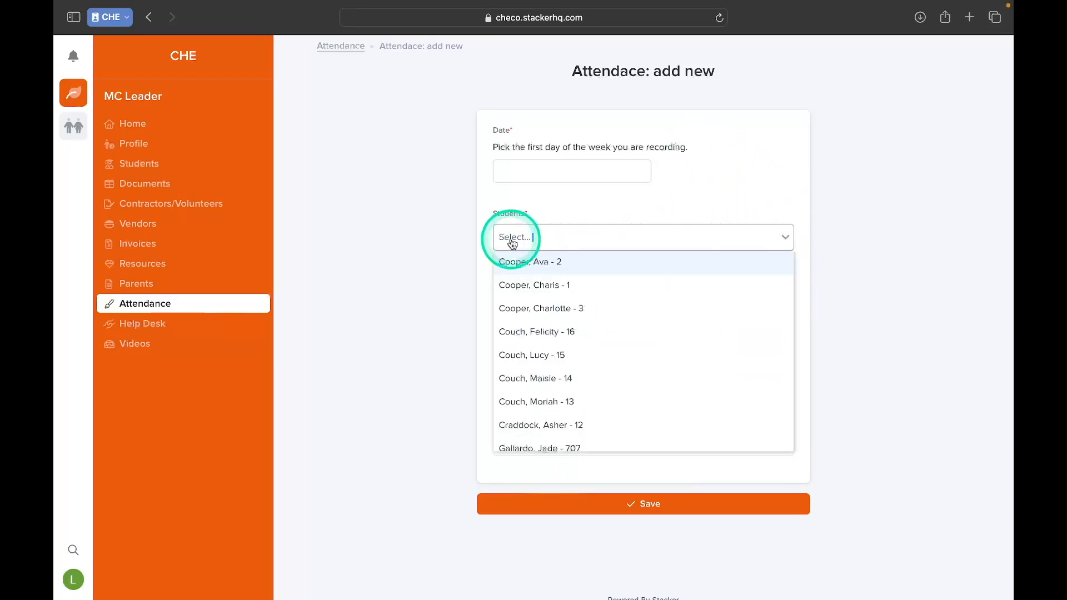
left_click(701, 217)
left_click(509, 256)
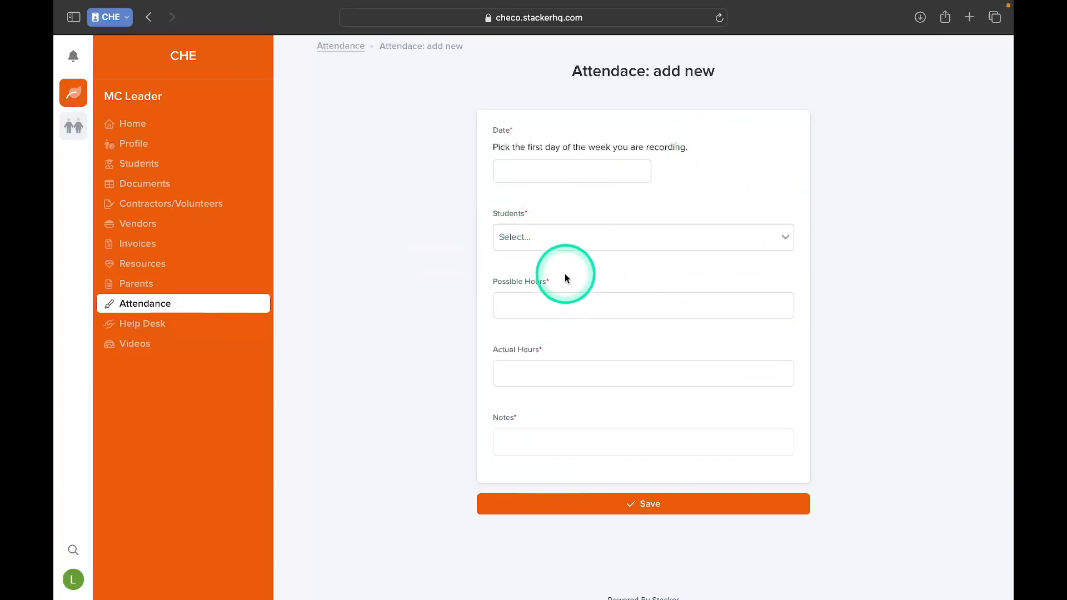
left_click(550, 168)
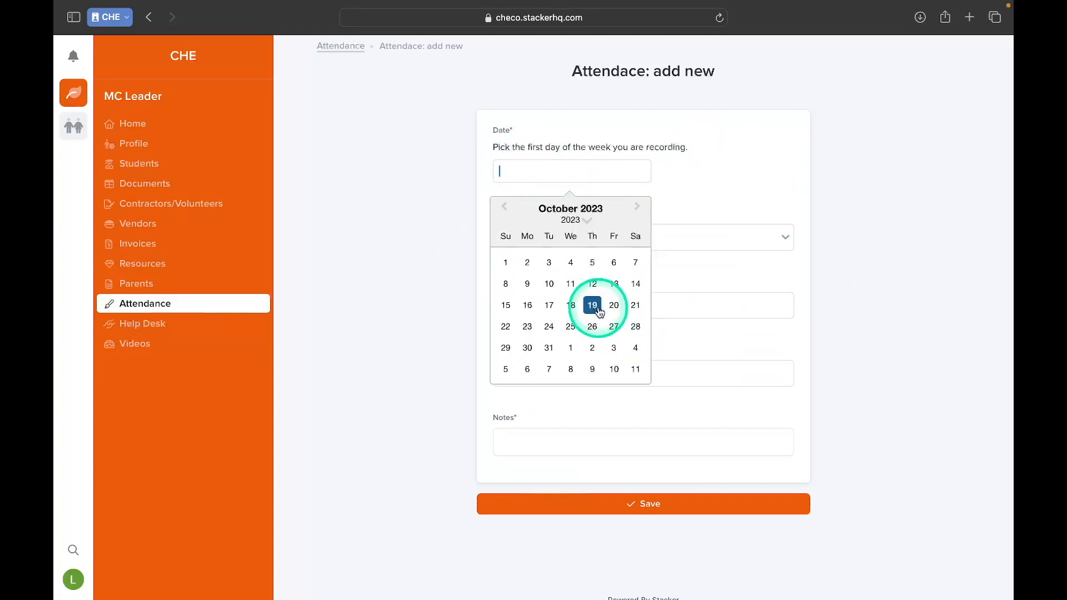
left_click(699, 181)
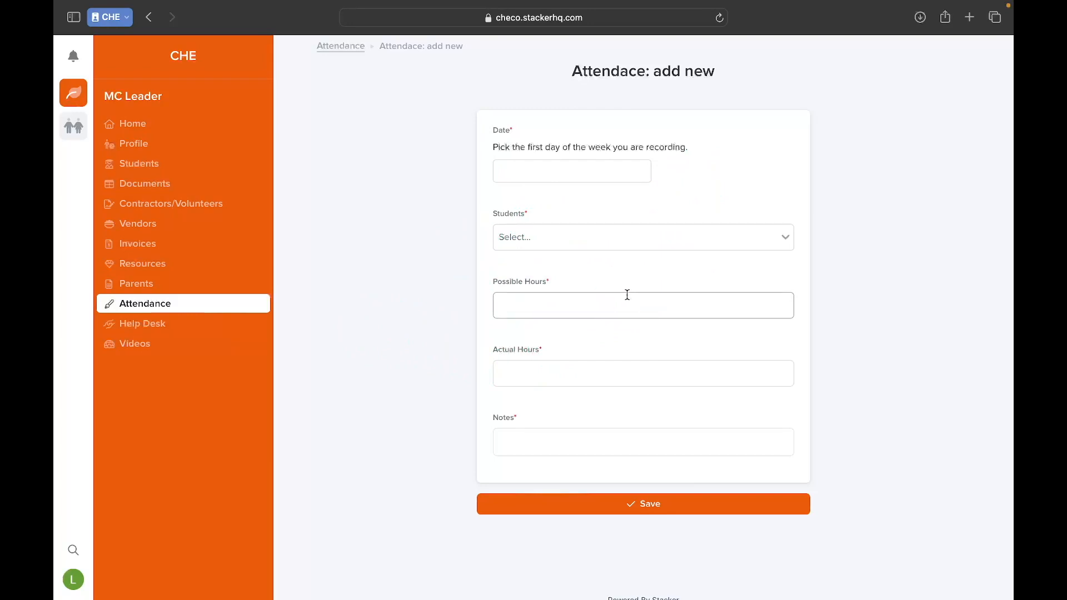
- Try out a multi-line note with a single "a" on each line in the new attendance entry, and clear it
left_click(556, 436)
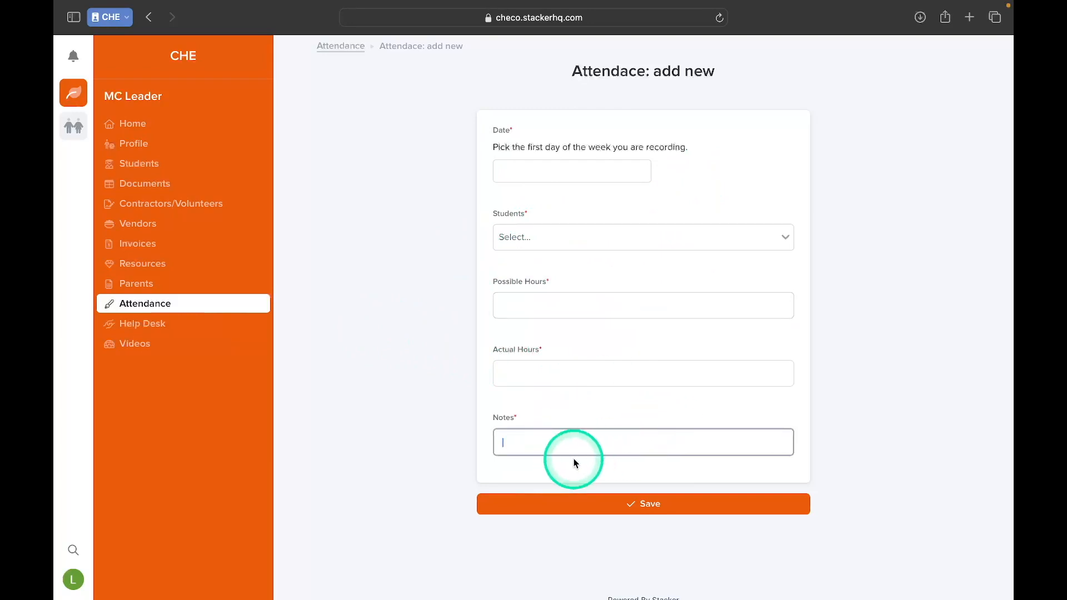
type("a a a a a a a a a a a a a a a a")
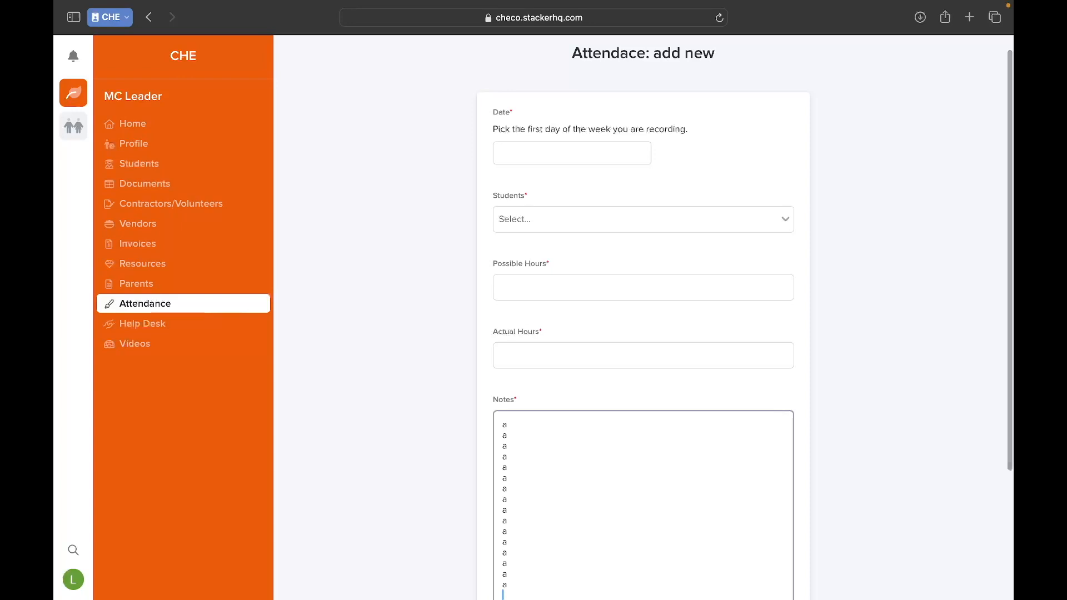
left_click_drag(528, 585, 501, 397)
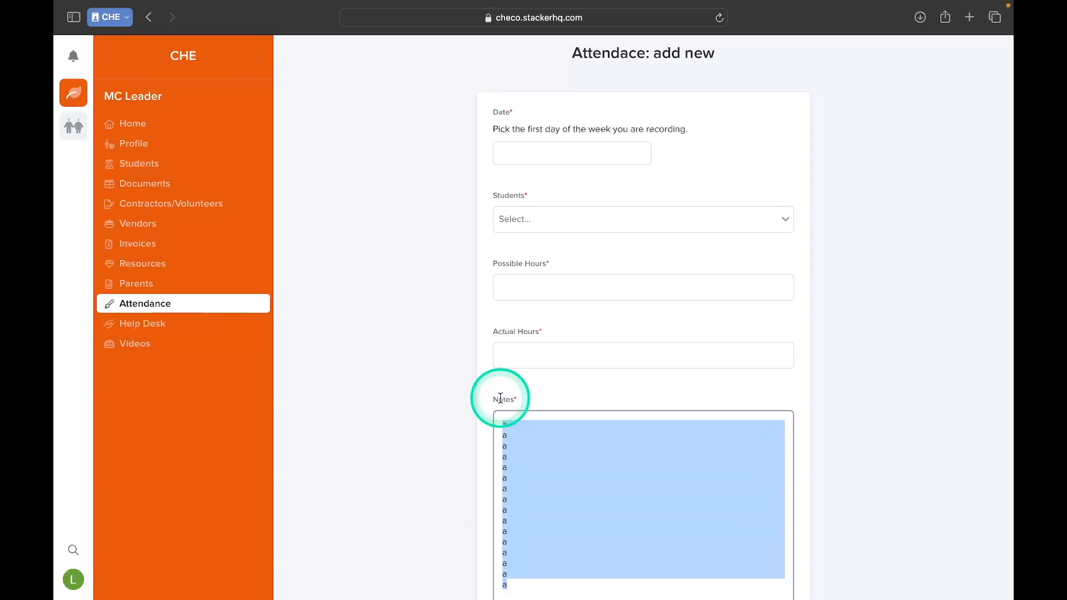
key("BackSpace")
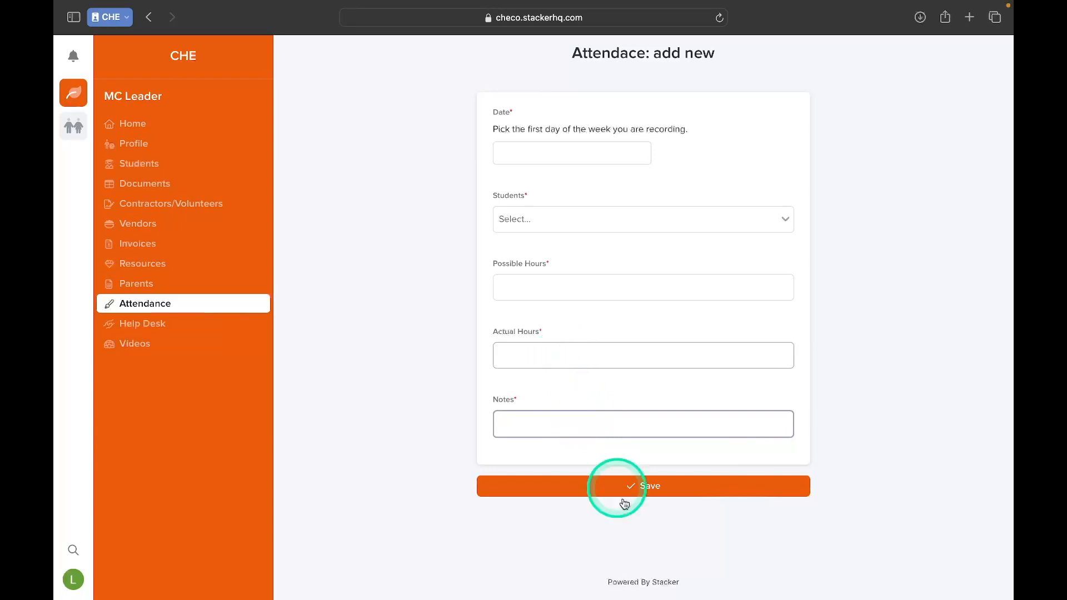
- Discard the new attendance entry and return to the attendance list
scroll(465, 231, "up", 1)
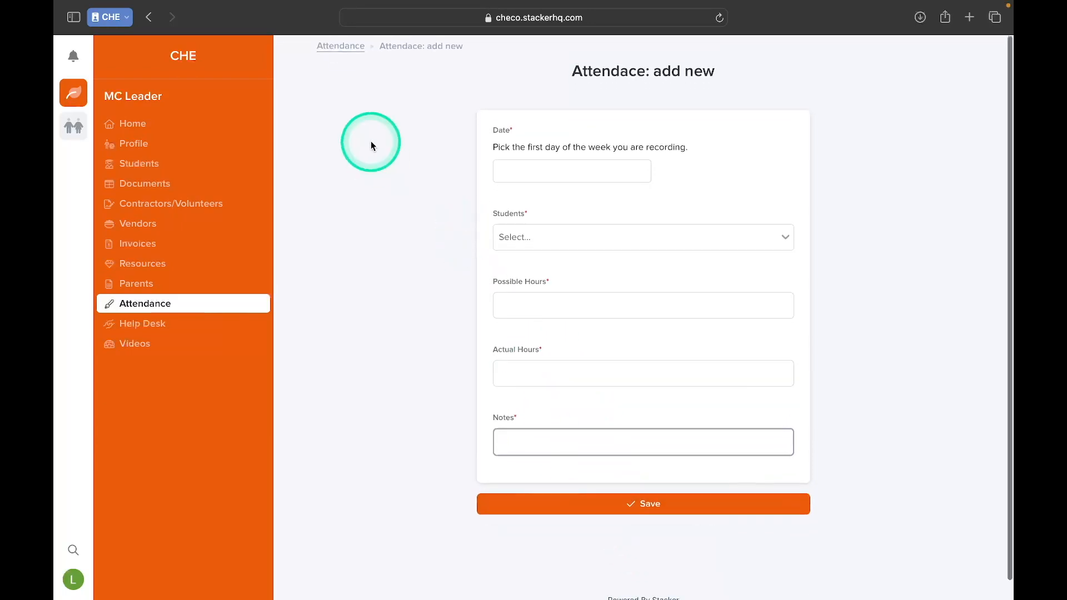
left_click(335, 47)
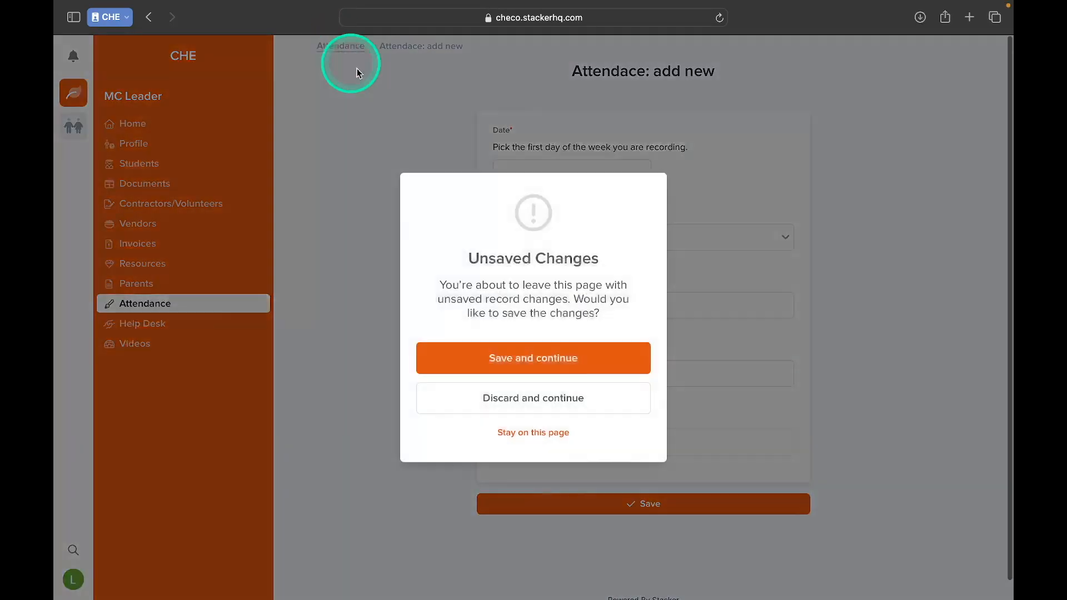
left_click(496, 392)
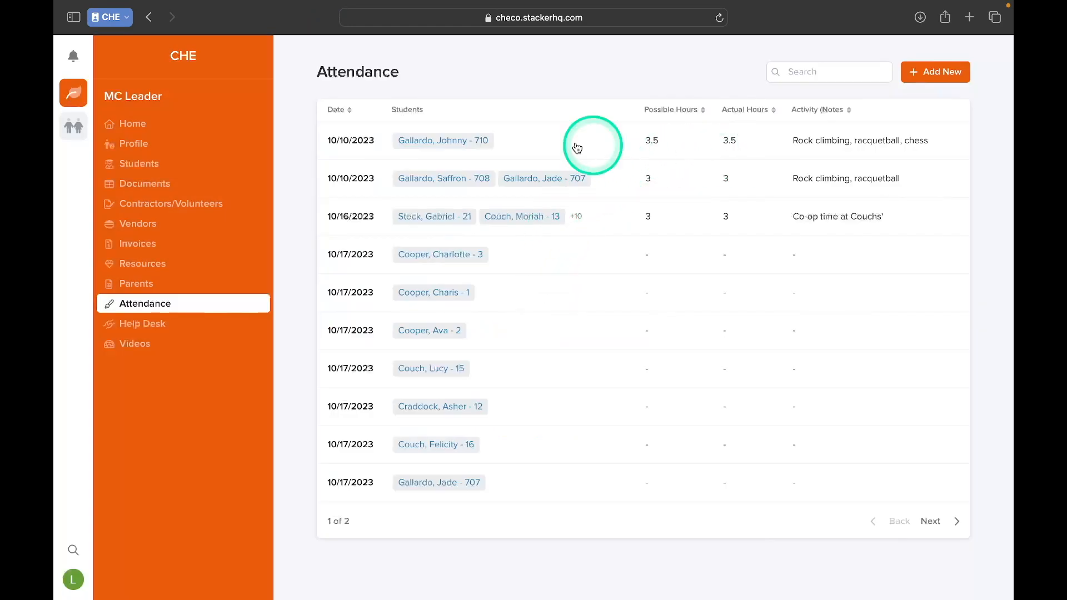
- Open the first 10/10/2023 attendance record for editing, review its fields, and return to the attendance list
left_click(355, 140)
left_click(946, 89)
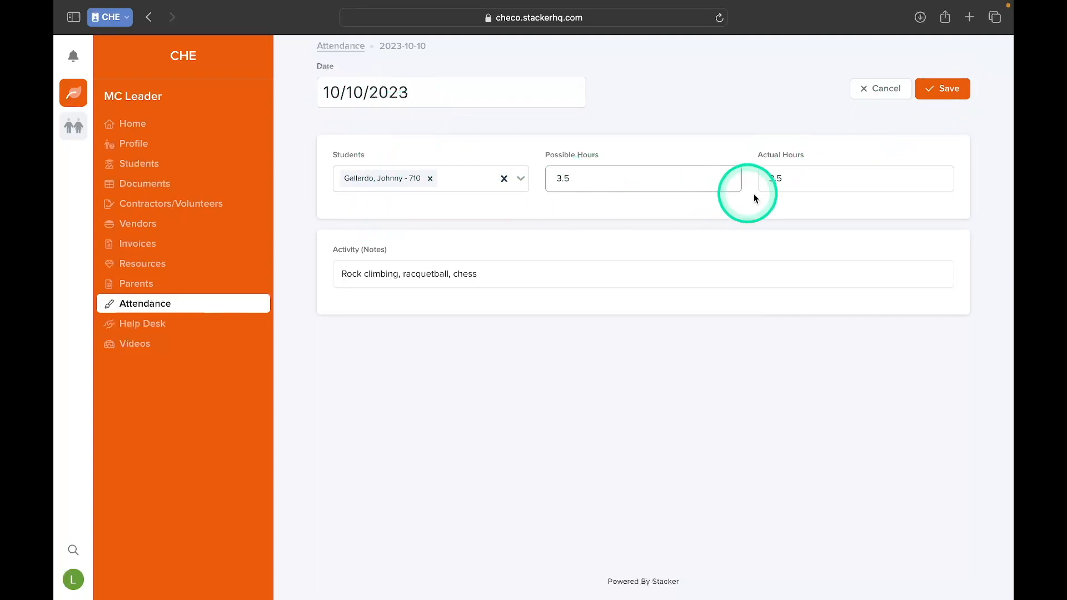
left_click(338, 48)
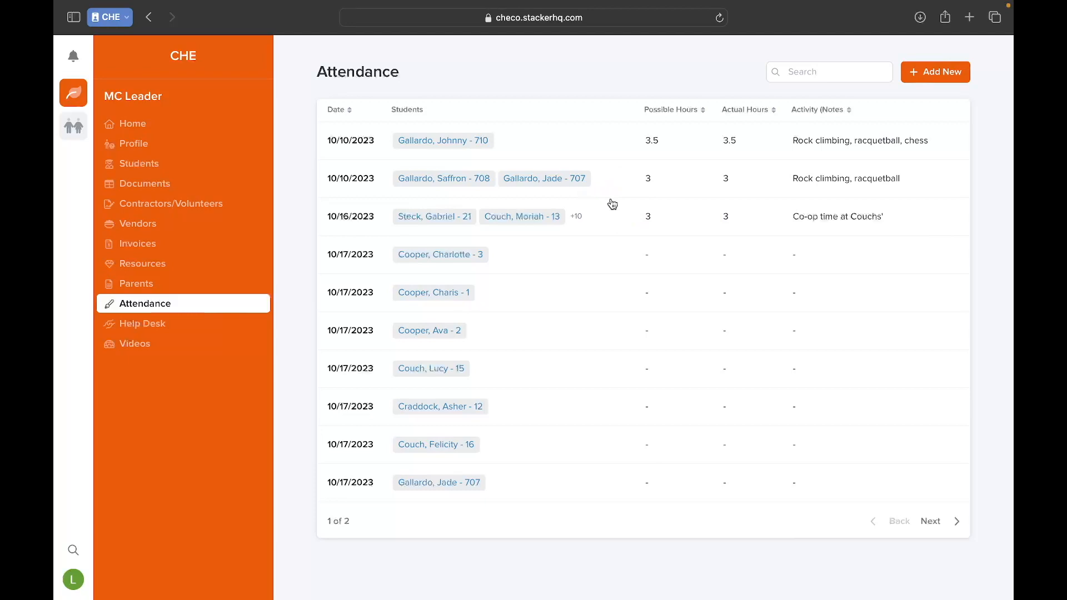
- View the Help Desk support tickets and go back to the attendance list
left_click(159, 332)
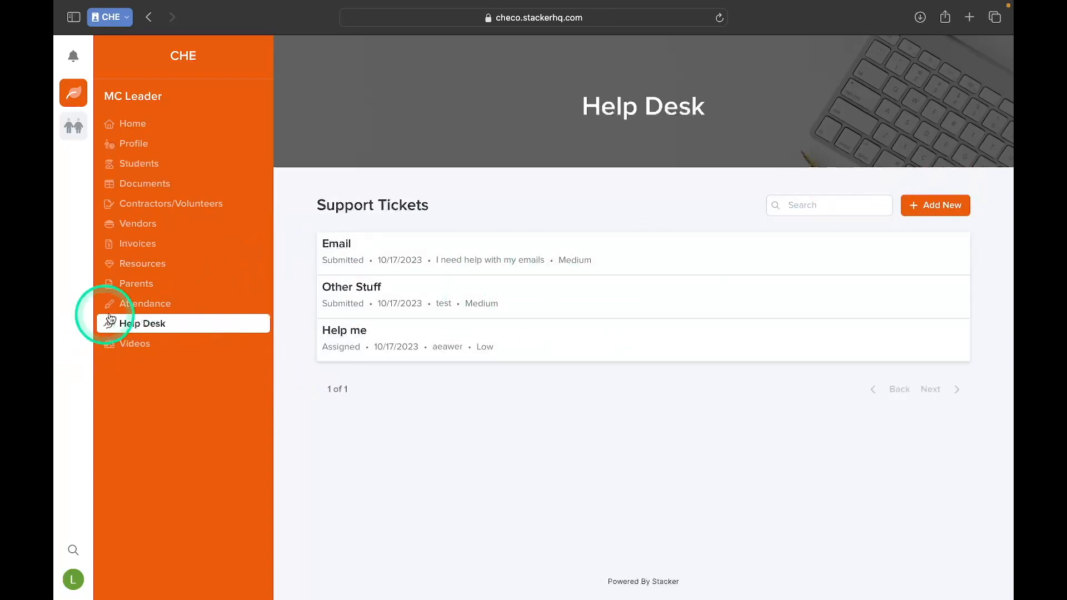
left_click(176, 307)
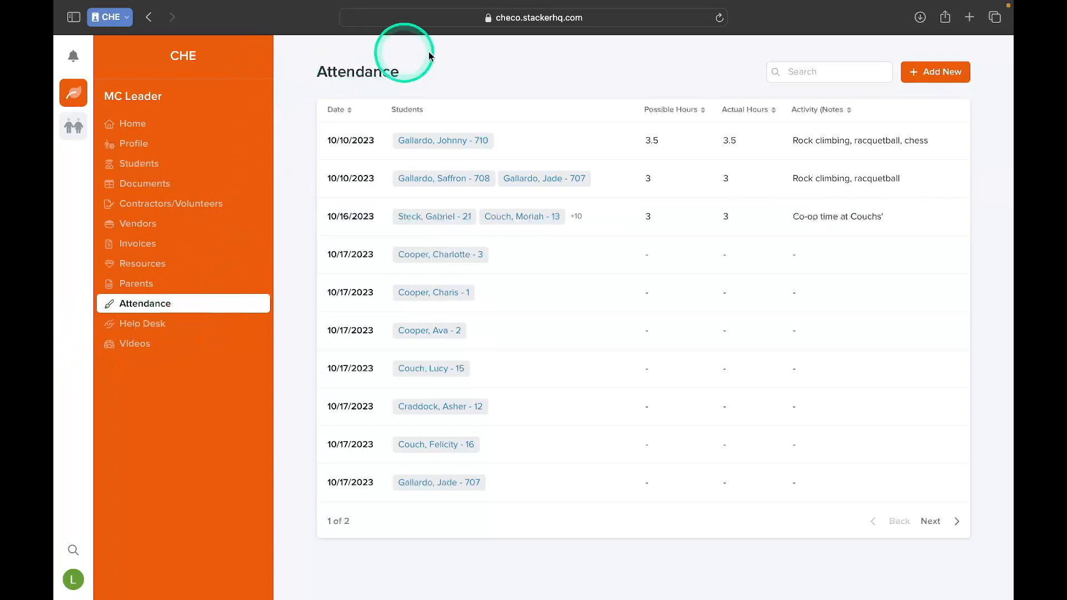